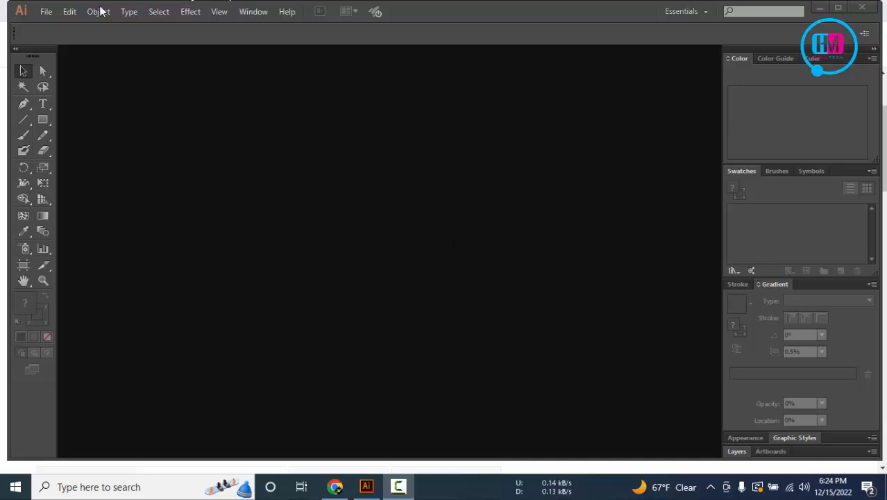
Create a new document 851 px wide and 315 px high
left_click(46, 11)
left_click(73, 27)
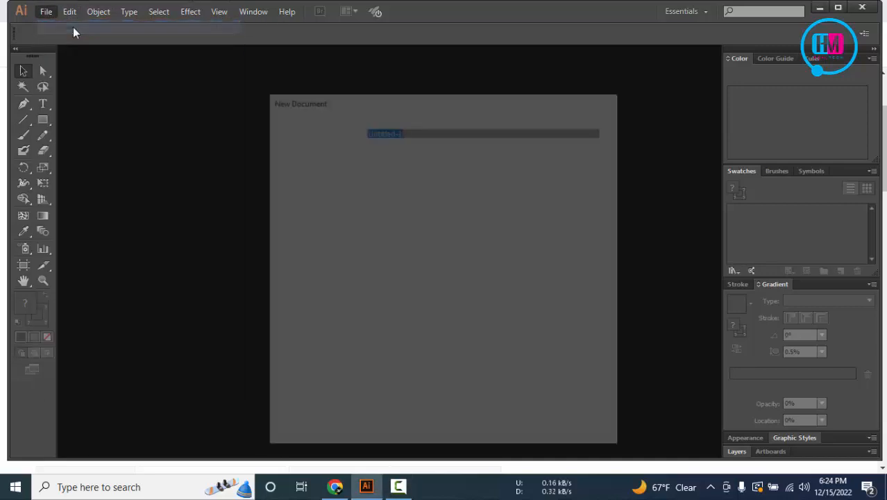
left_click(403, 232)
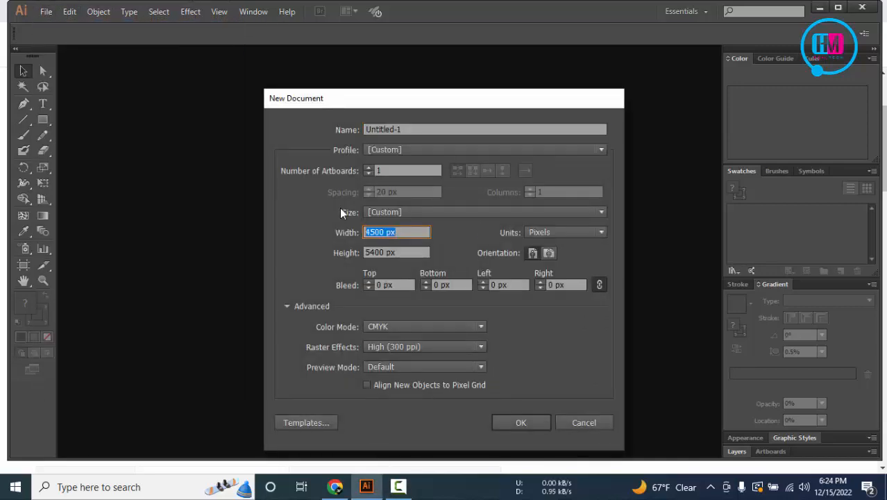
type("851")
key("Tab")
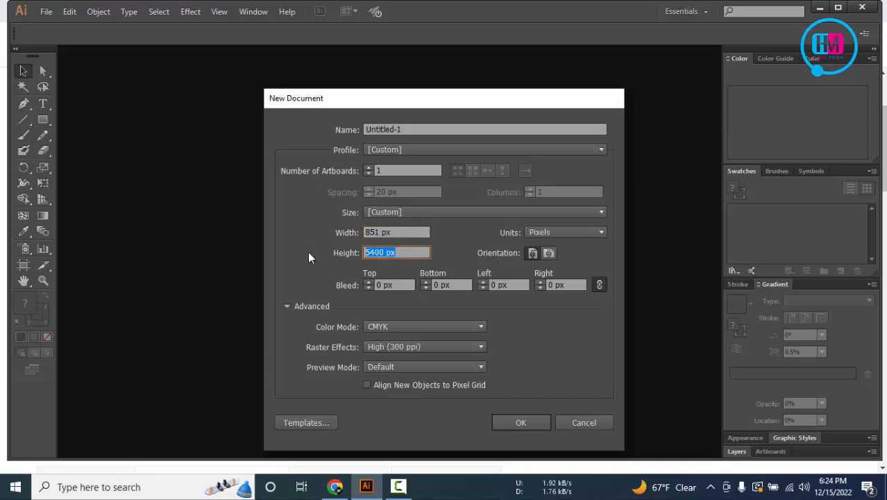
type("315")
left_click(520, 423)
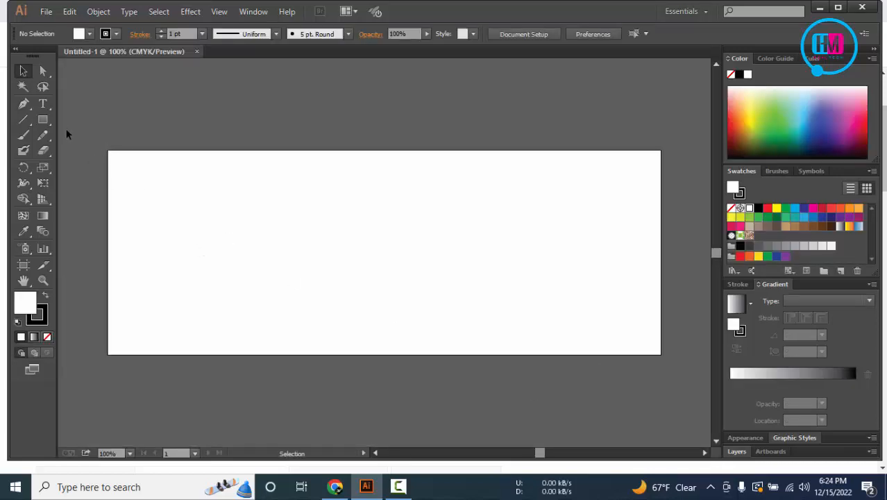
left_click(45, 120)
left_click_drag(107, 150, 143, 234)
key("Delete")
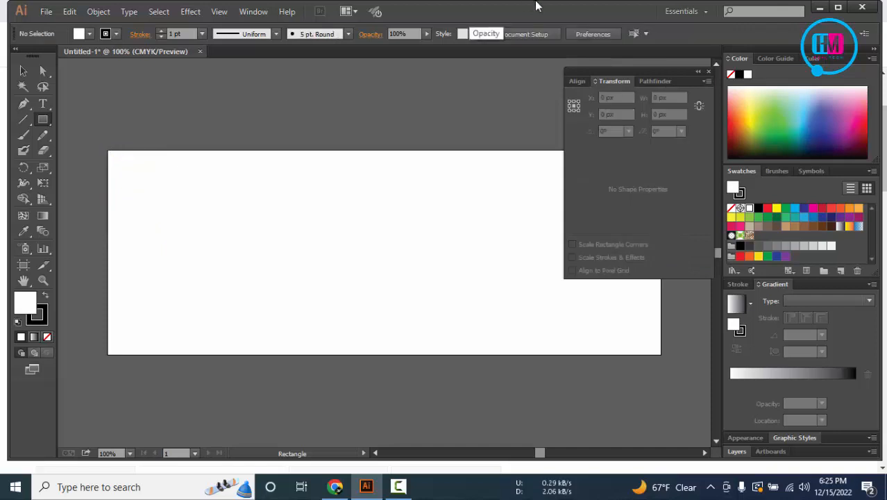
Create a rectangle 851 px wide and 315 px high on the artboard by entering its exact dimensions
left_click(267, 172)
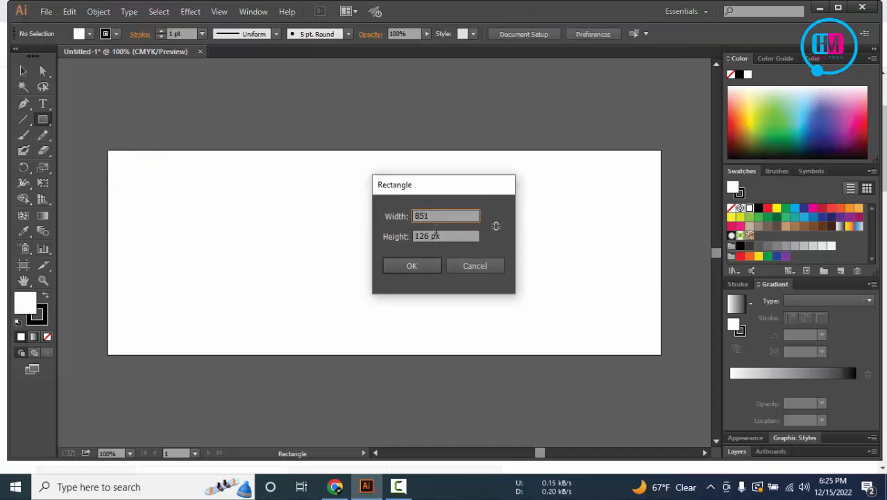
key("Tab")
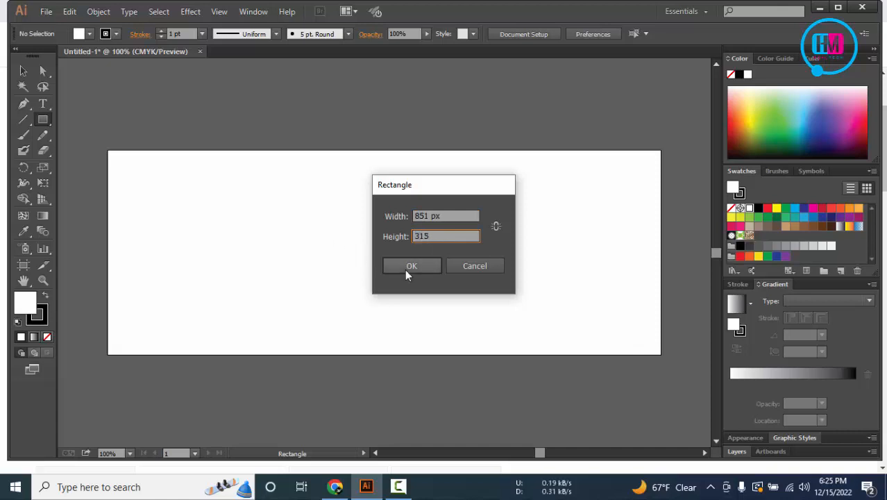
left_click(410, 267)
Align the rectangle to the artboard's horizontal and vertical centre
left_click(577, 81)
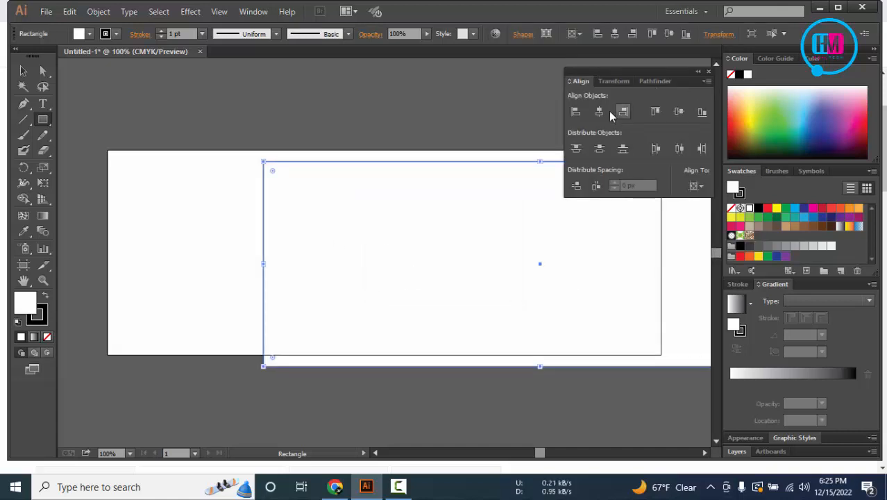
left_click(599, 111)
left_click(679, 111)
left_click(22, 70)
left_click(319, 130)
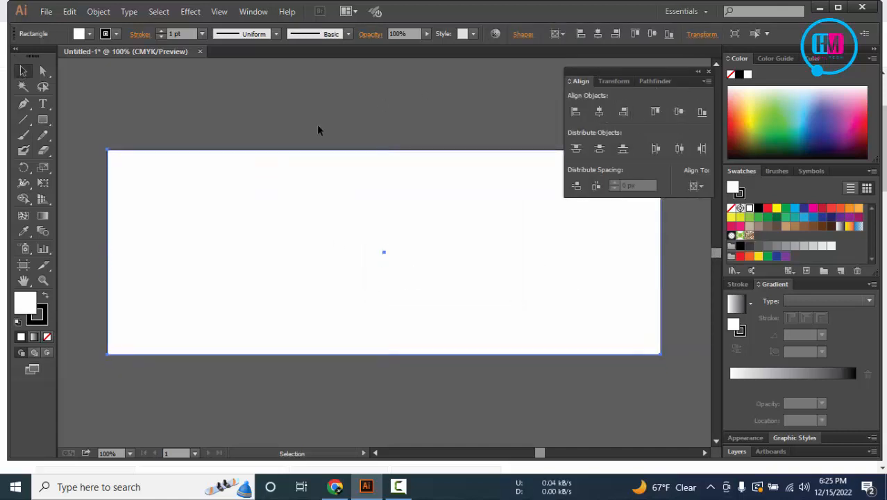
Remove the stroke from the white background rectangle, keeping its white fill
left_click(330, 224)
left_click(79, 33)
left_click(9, 55)
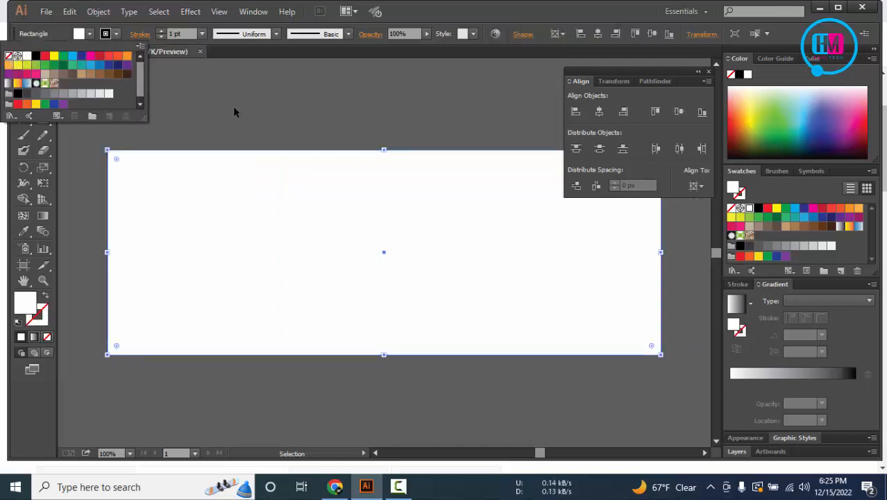
left_click(347, 120)
left_click(360, 121)
left_click(275, 206)
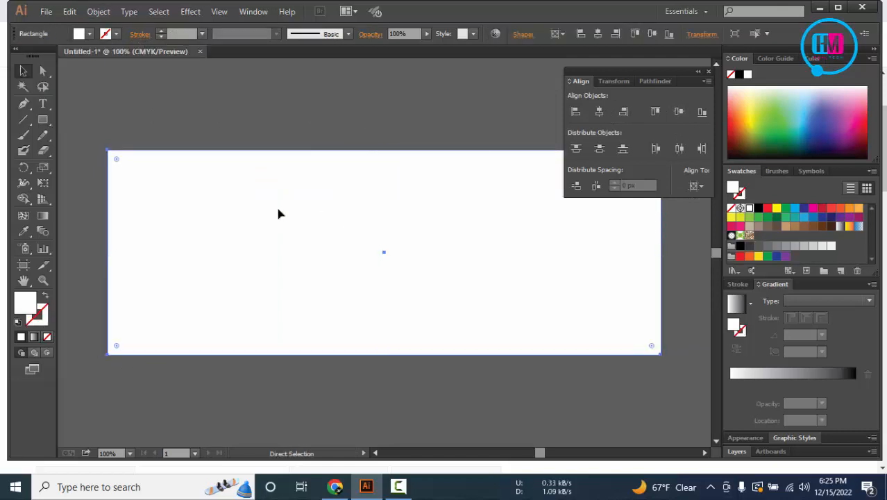
left_click(303, 123)
Copy the fashion Facebook cover banner preview image from the designfreek.net page in Chrome and paste it into the Illustrator document
left_click(336, 484)
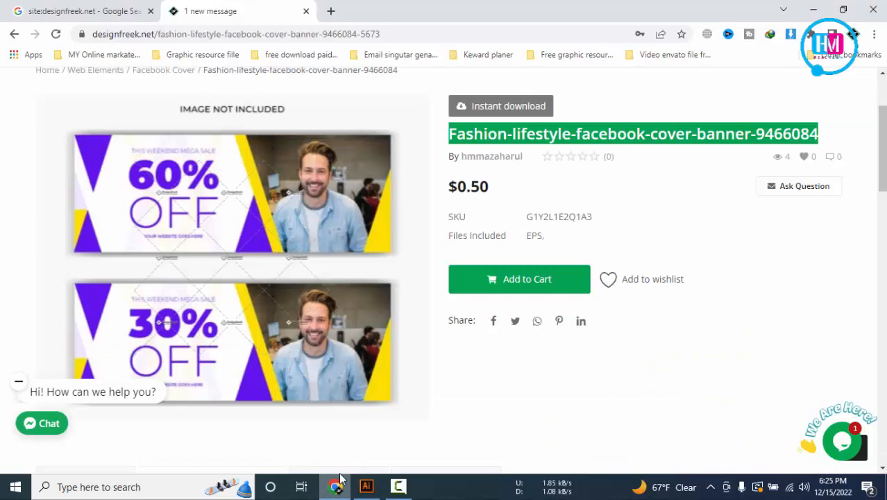
right_click(247, 207)
left_click(305, 361)
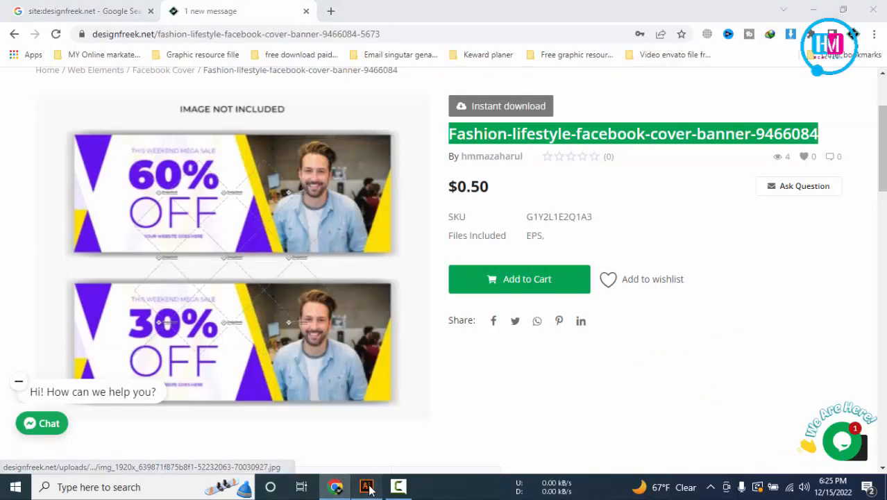
left_click(366, 486)
key("ctrl+v")
Move the pasted reference image off the artboard so that it sits above the blank banner
scroll(406, 302, "down", 2)
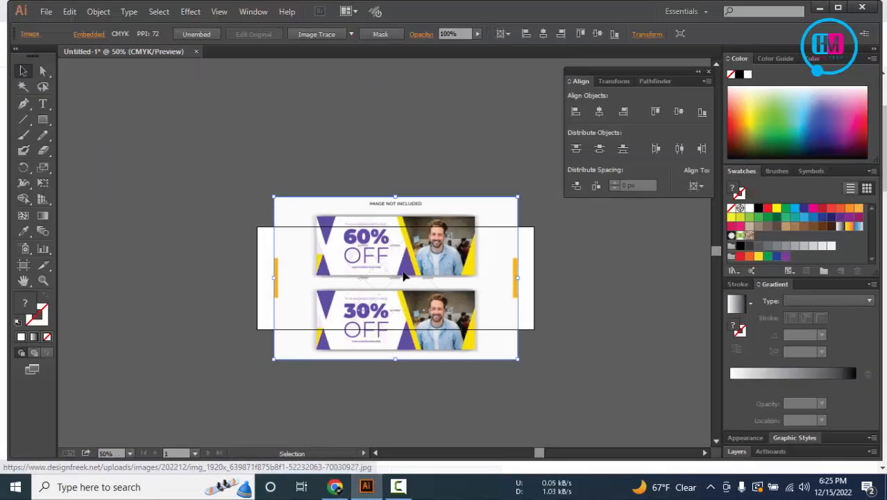
left_click_drag(404, 274, 167, 137)
scroll(462, 127, "up", 3)
left_click_drag(258, 186, 479, 170)
scroll(473, 275, "up", 2)
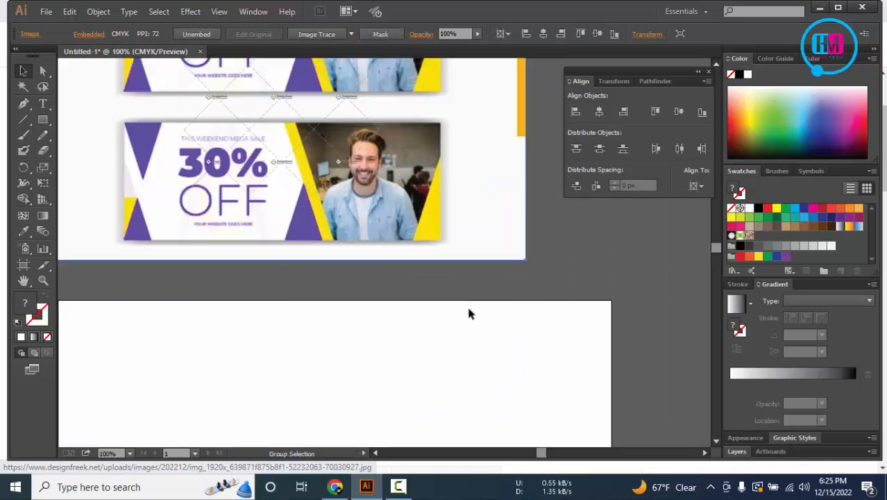
left_click_drag(412, 301, 485, 283)
scroll(484, 282, "down", 1)
left_click_drag(518, 245, 442, 232)
left_click(595, 242)
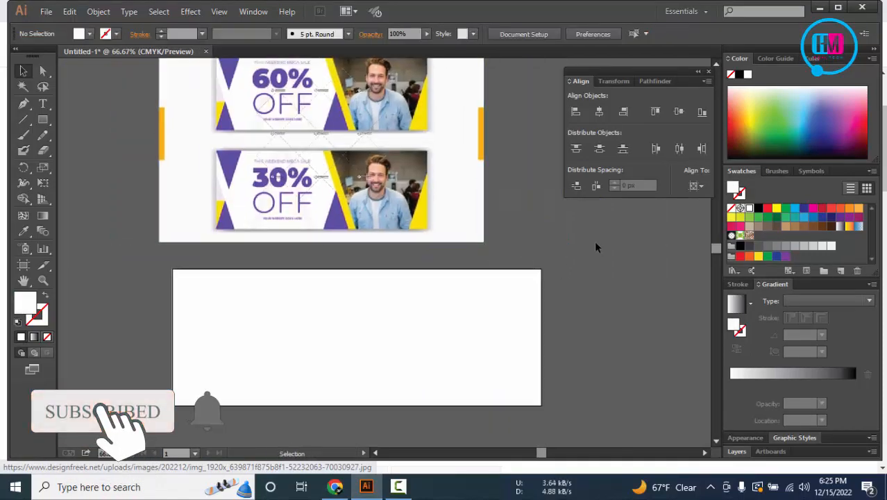
Draw a triangle with the Pen tool in the artboard's lower-left corner, reaching about 94 px along the bottom edge
key("p")
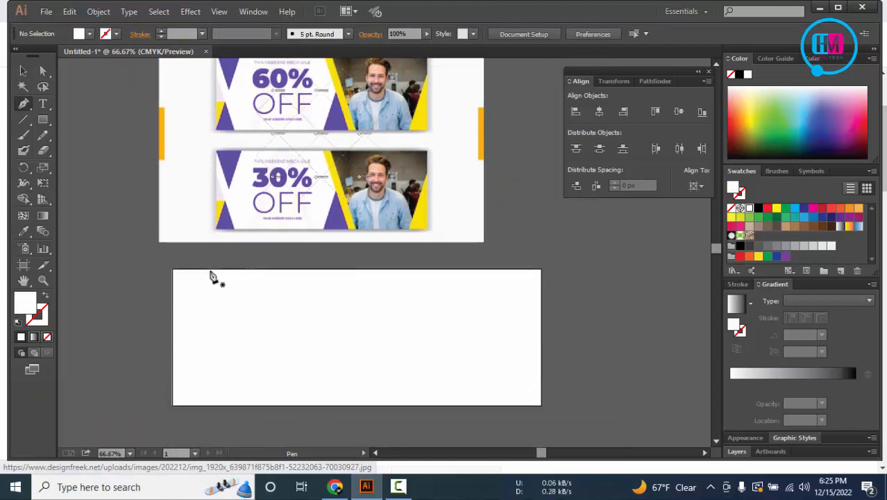
left_click(173, 319)
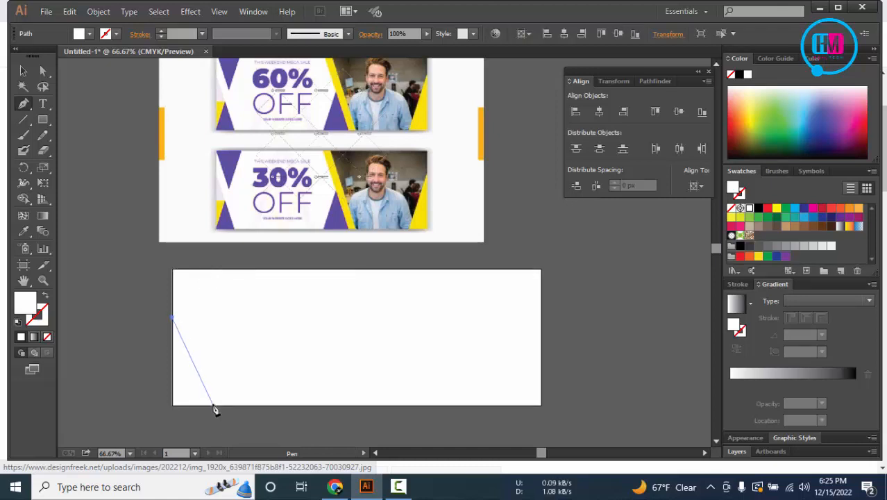
scroll(215, 410, "up", 3)
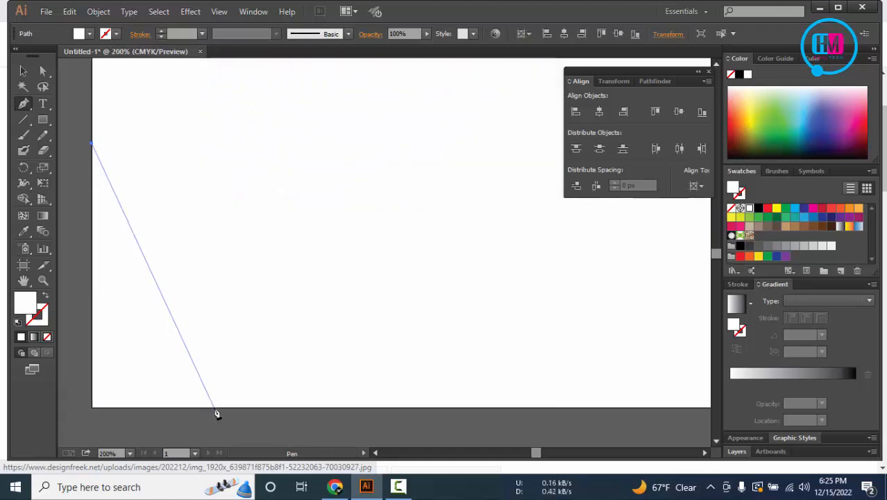
left_click(214, 408)
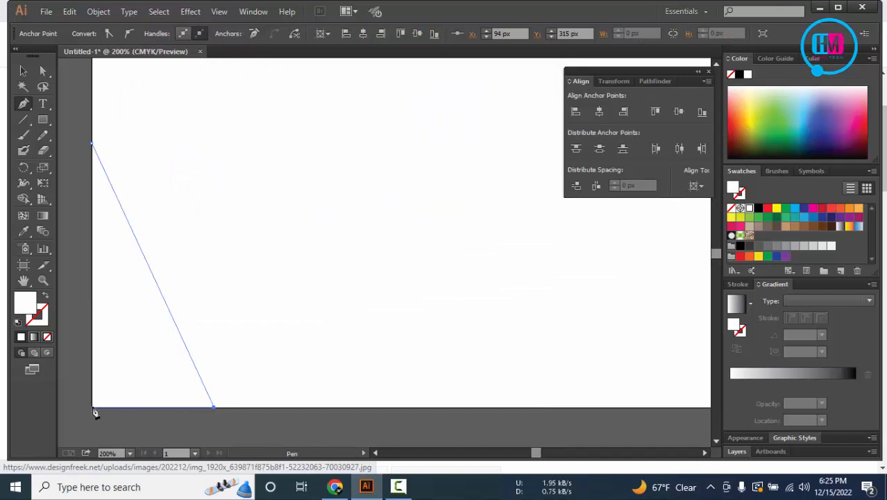
left_click(91, 408)
left_click(93, 148)
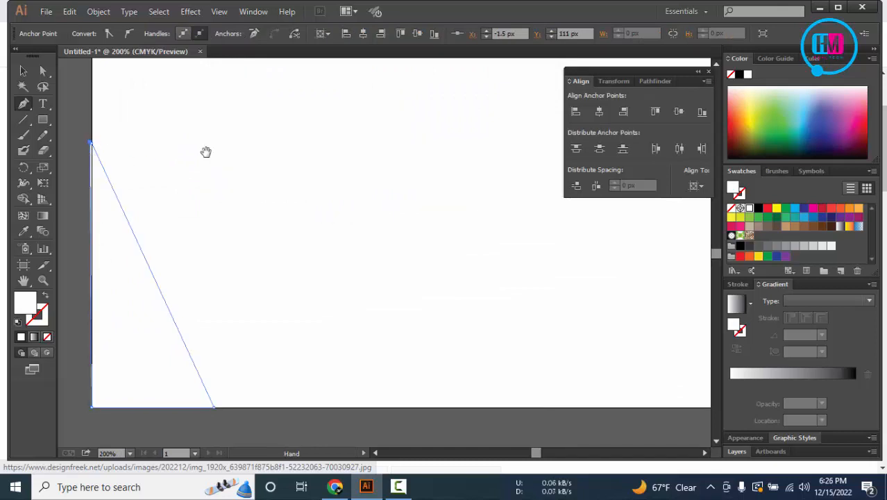
Fill the corner triangle with the purple sampled from the reference banner
scroll(189, 153, "down", 2)
left_click_drag(277, 111, 349, 272)
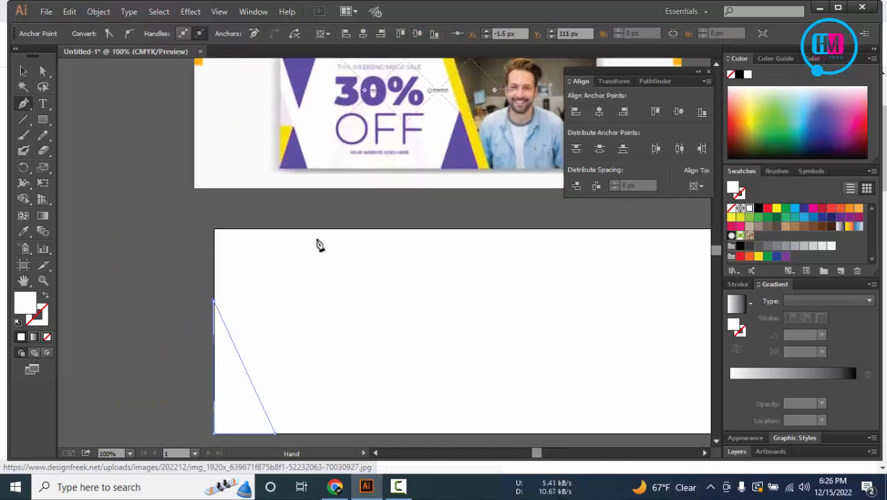
key("i")
left_click(281, 157)
key("v")
left_click(299, 359)
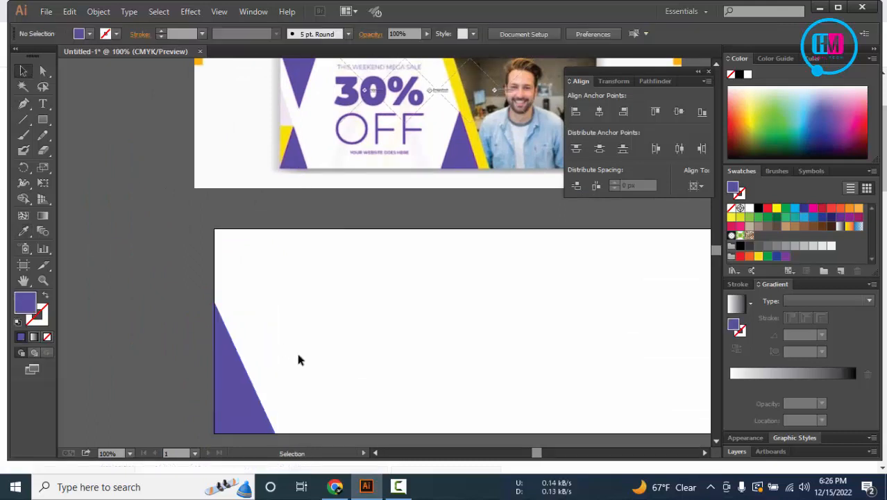
Try to move the purple triangle's stray upper anchor point onto the artboard's left edge
scroll(299, 359, "up", 4)
left_click_drag(69, 281, 486, 329)
scroll(445, 220, "up", 6)
left_click_drag(299, 170, 548, 428)
key("a")
left_click(365, 231)
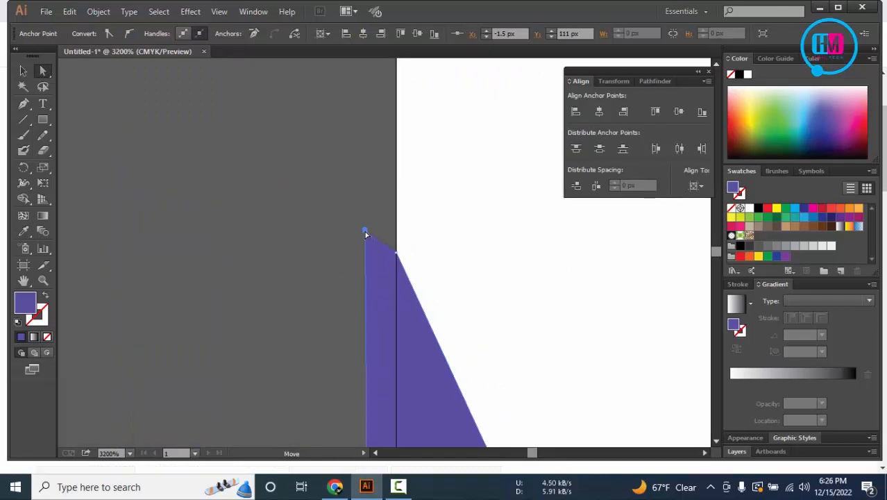
left_click_drag(370, 244, 397, 257)
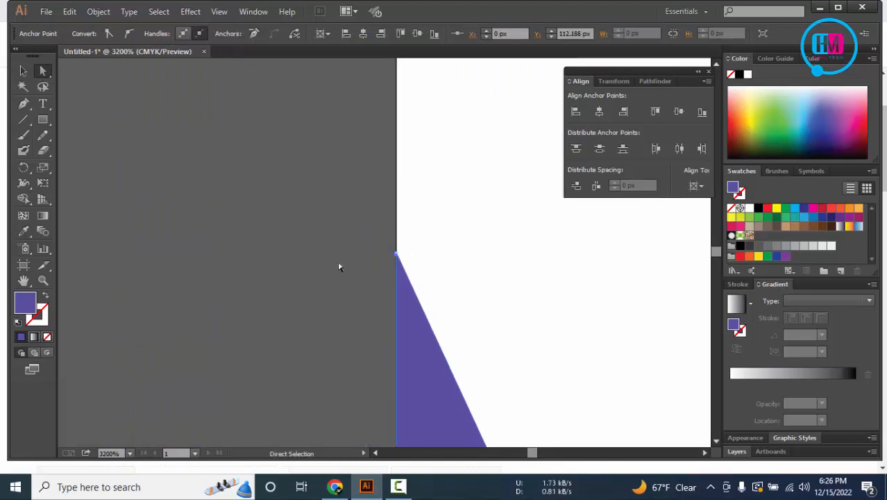
scroll(424, 274, "up", 2)
scroll(303, 209, "up", 1)
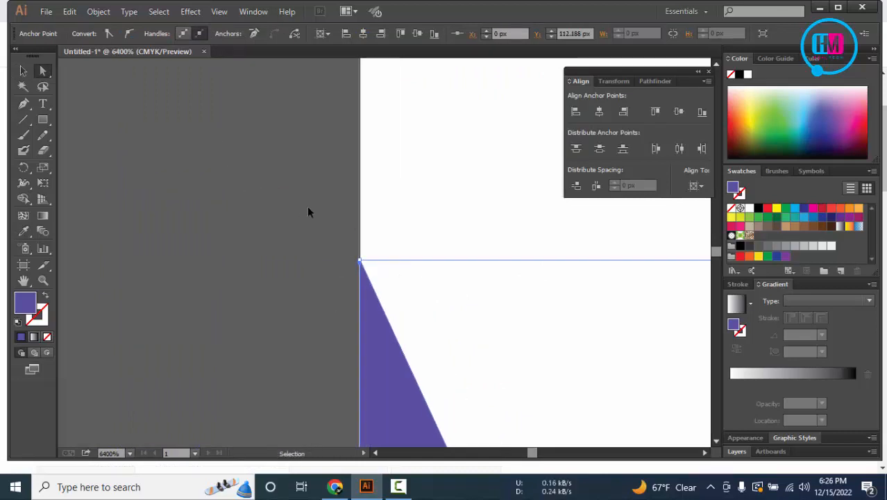
key("ctrl+z")
left_click(360, 270)
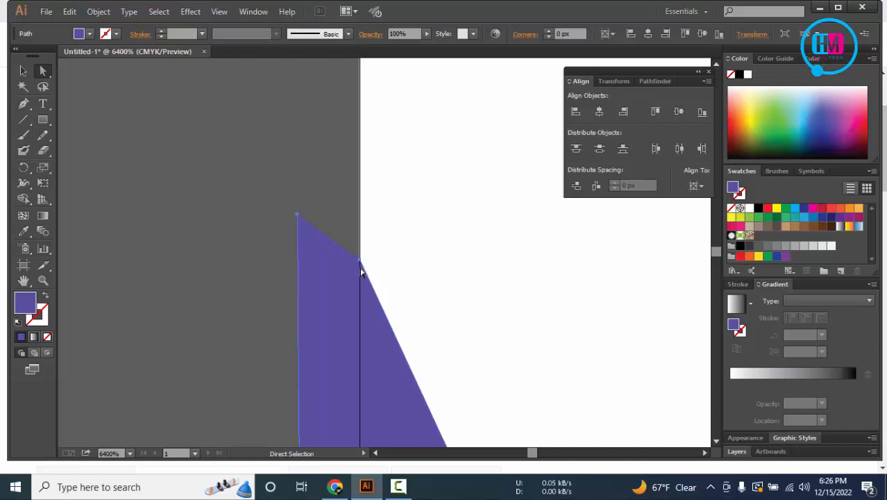
left_click_drag(297, 217, 362, 269)
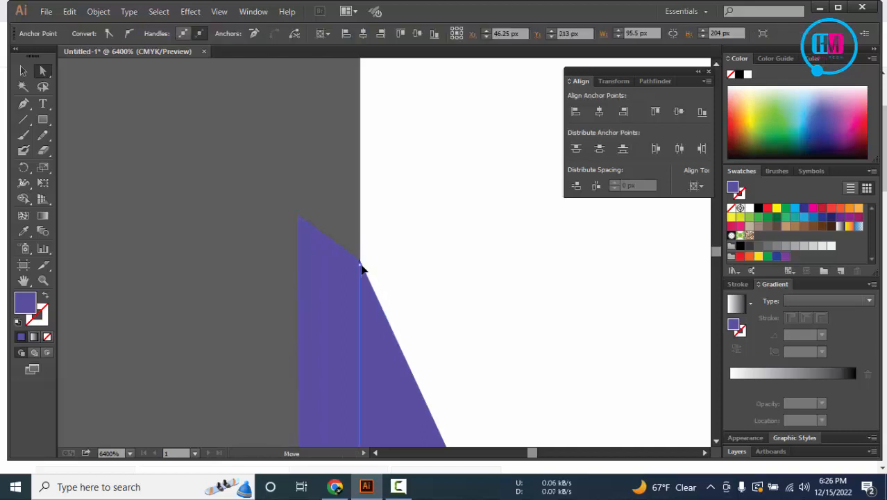
left_click_drag(364, 232, 364, 253)
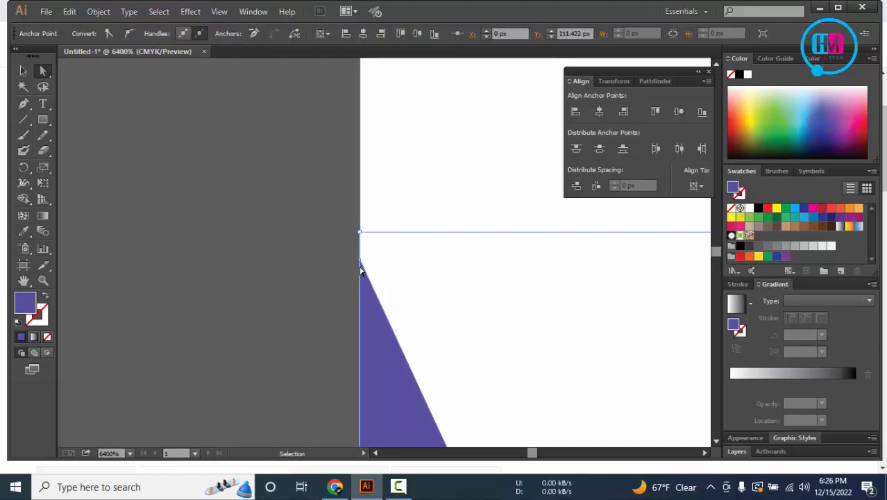
key("ctrl+z")
Place the triangle's stray upper anchor point exactly on its apex at the artboard's left edge
left_click_drag(299, 219, 360, 261)
left_click(276, 258)
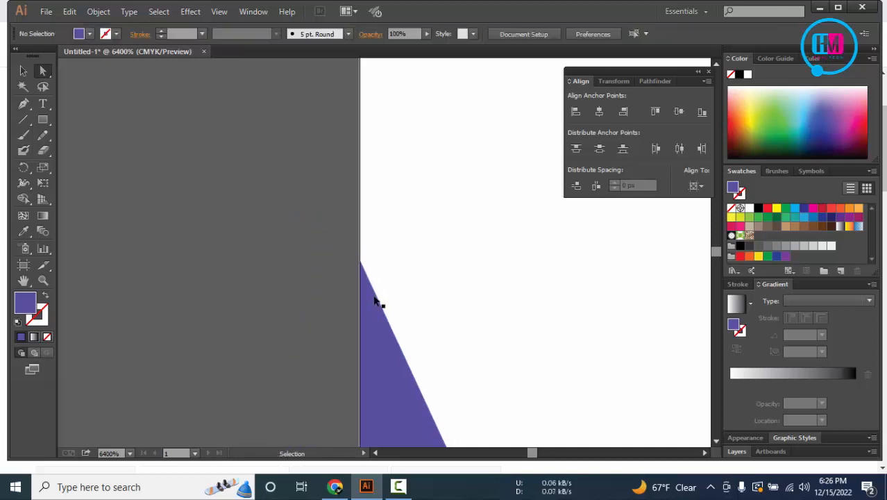
left_click(360, 261)
left_click(636, 83)
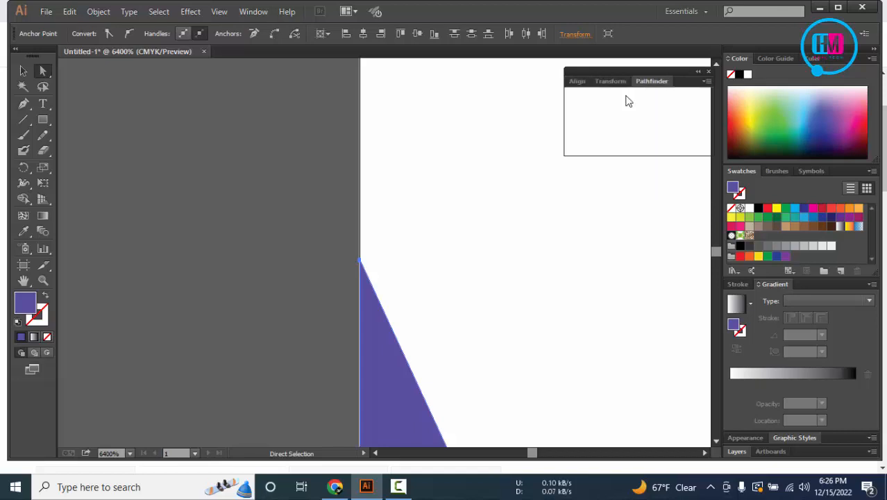
left_click(276, 184)
Draw a smaller purple triangle with the Pen tool inside the corner triangle, about 93 px wide and 125 px high, sharing its base
key("ctrl+minus")
scroll(276, 189, "down", 10)
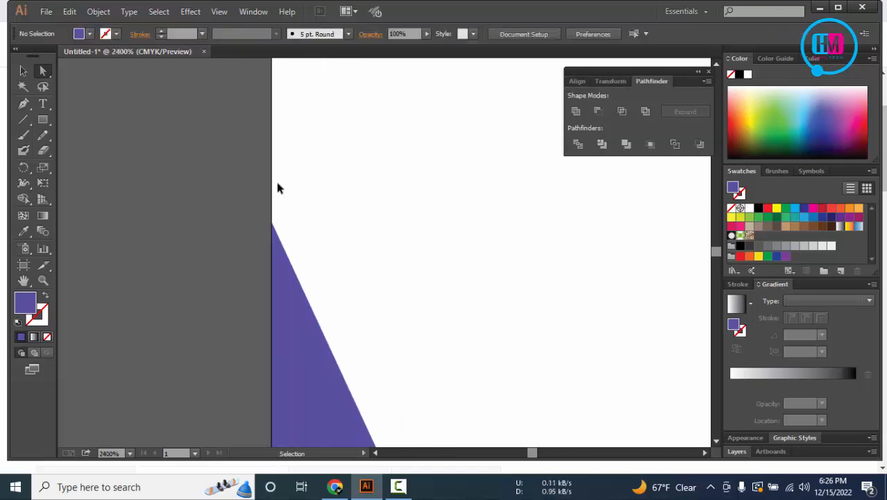
left_click_drag(252, 131, 238, 194)
scroll(297, 297, "up", 2)
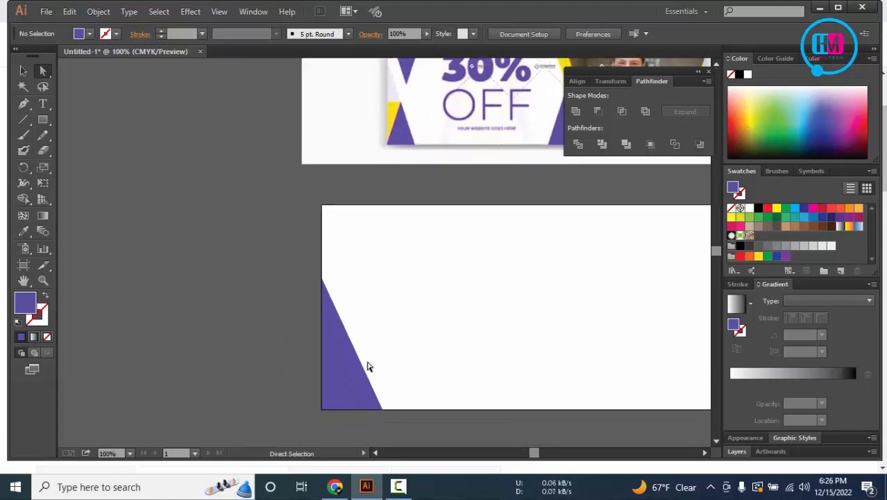
key("i")
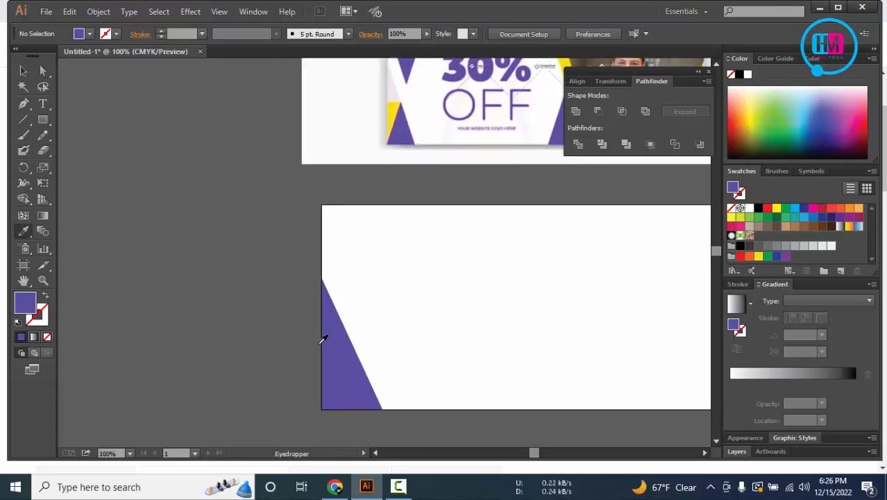
key("p")
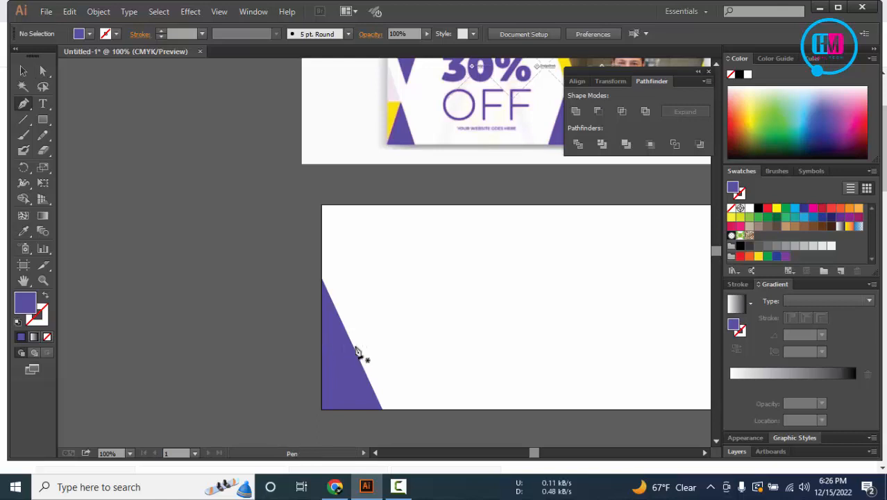
left_click(322, 409)
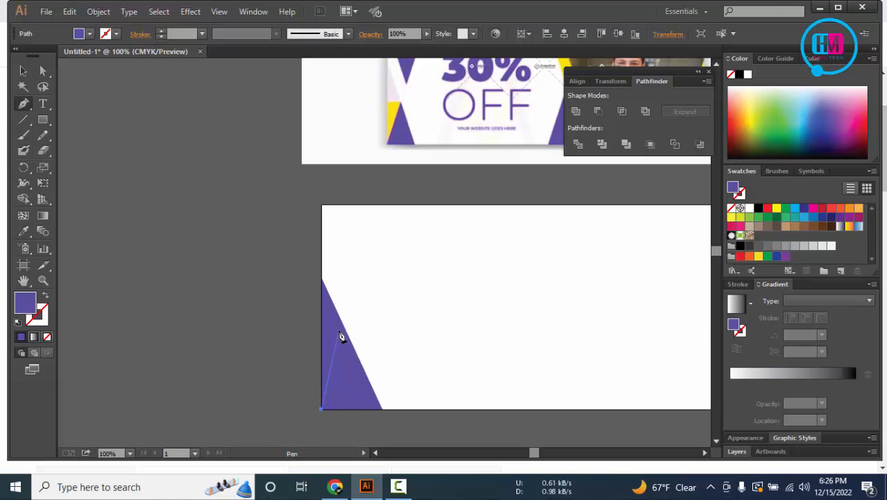
left_click(345, 332)
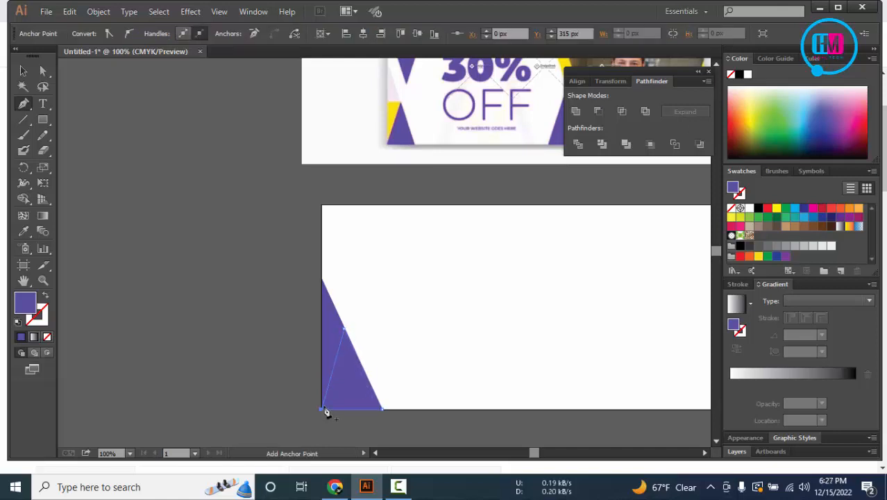
Fill the larger corner triangle with the pale lilac sampled from the reference banner, then deselect it
key("i")
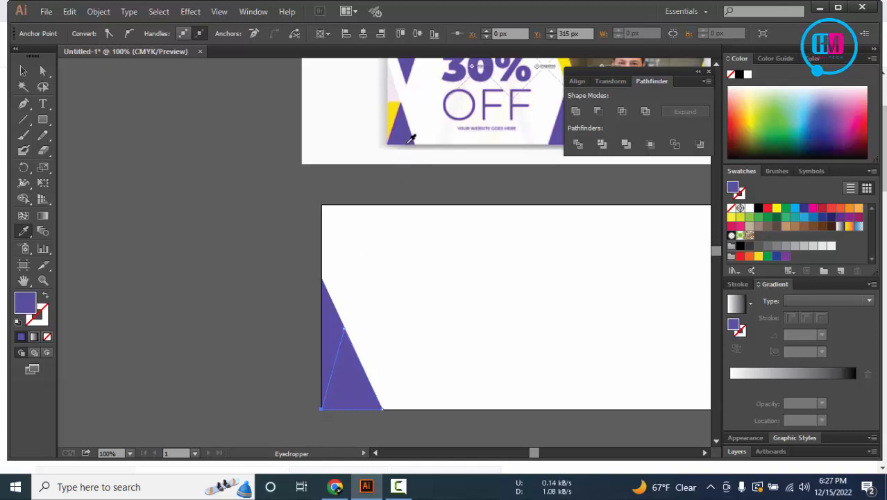
left_click(23, 72)
left_click(147, 166)
left_click(326, 317)
key("i")
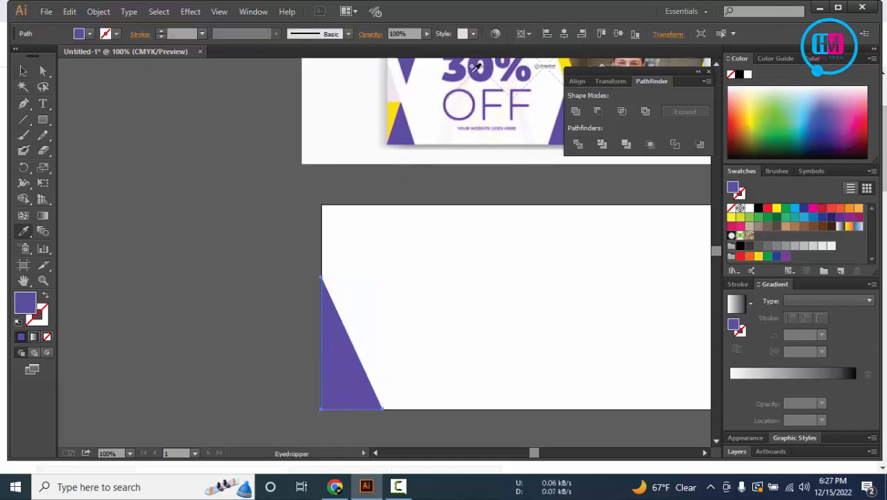
left_click(394, 80)
left_click(24, 72)
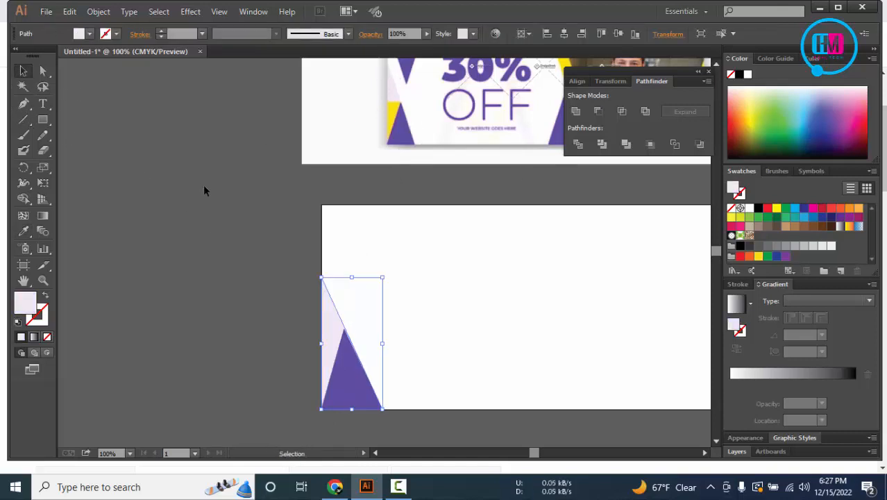
left_click(208, 190)
Move the small purple triangle's apex anchor point onto the slanted edge of the larger lilac triangle
scroll(320, 307, "up", 6)
left_click_drag(284, 240, 61, 146)
scroll(431, 358, "up", 4)
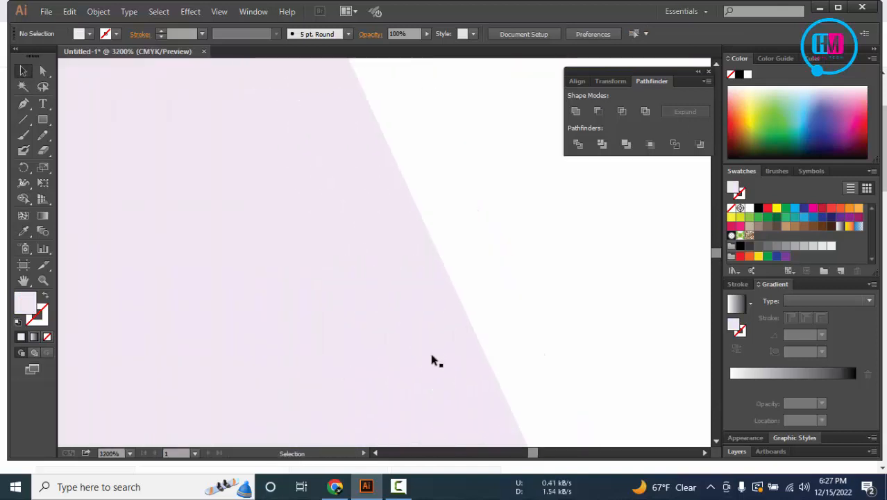
scroll(432, 358, "down", 2)
key("a")
left_click_drag(470, 307, 492, 288)
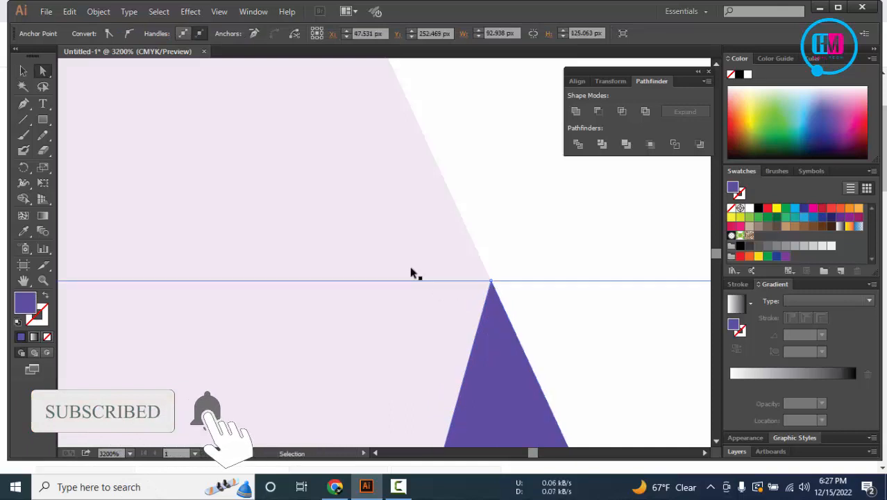
Move the purple triangle's lower-left anchor point slightly beyond the artboard's lower-left corner
scroll(416, 268, "down", 6)
scroll(368, 419, "up", 5)
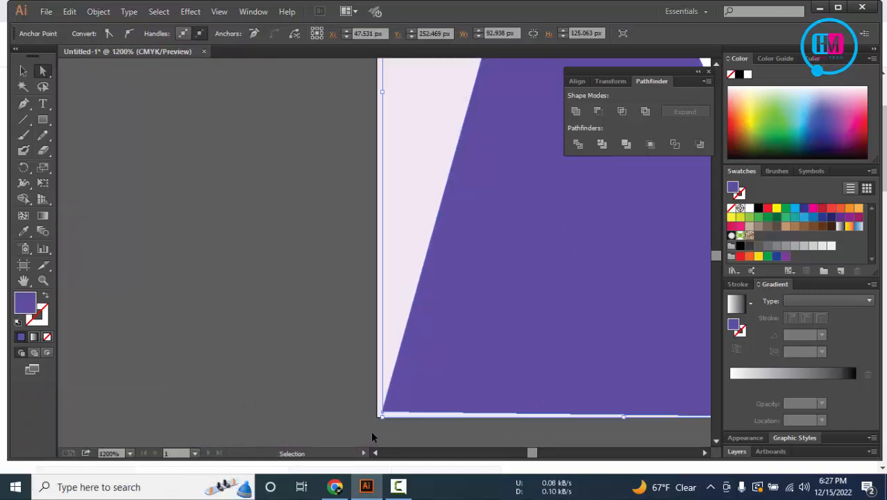
left_click(448, 378)
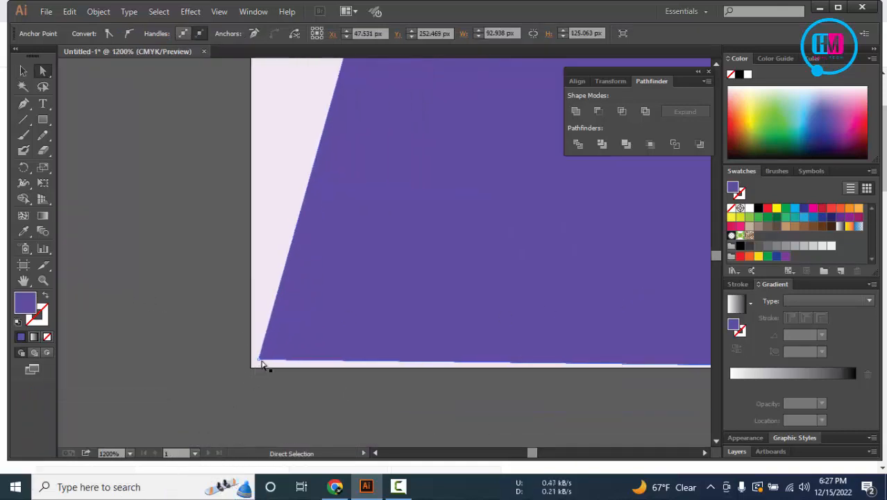
key("v")
left_click_drag(259, 369, 241, 383)
Trim the purple overhang along the artboard's bottom edge from the two corner triangles with the Shape Builder tool
left_click_drag(192, 361, 491, 415)
scroll(321, 233, "up", 1)
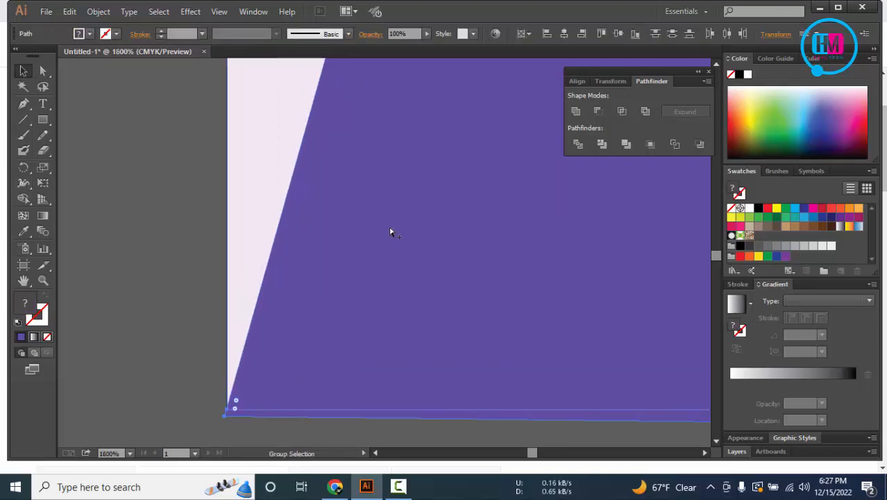
left_click_drag(429, 299, 286, 229)
key("shift+m")
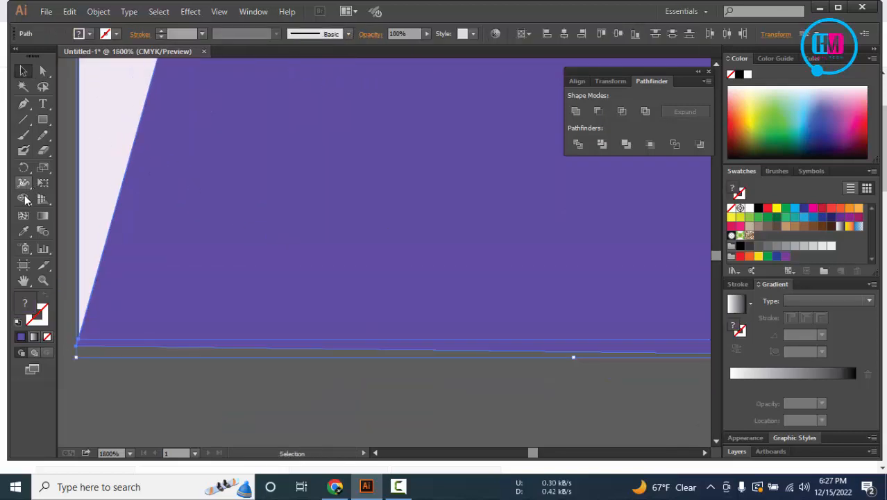
left_click_drag(115, 361, 131, 343)
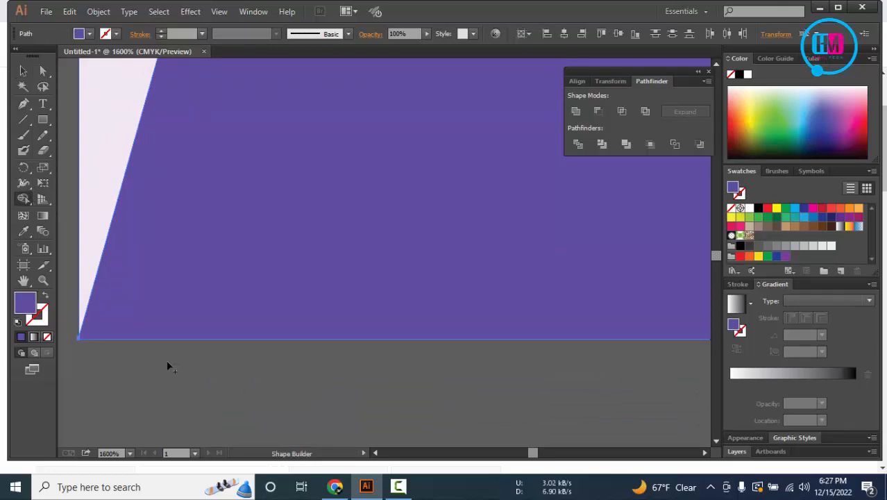
key("v")
scroll(370, 271, "down", 7)
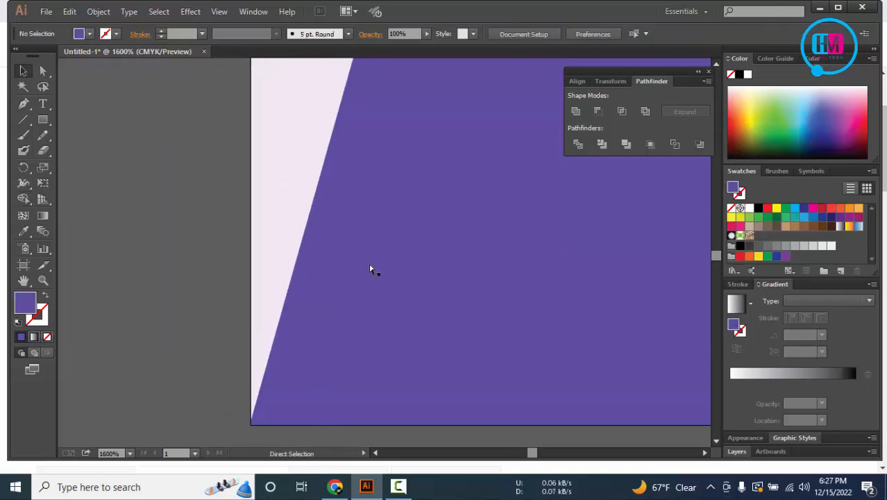
Cut the small purple triangle's path at its apex with the Scissors tool
scroll(370, 271, "up", 4)
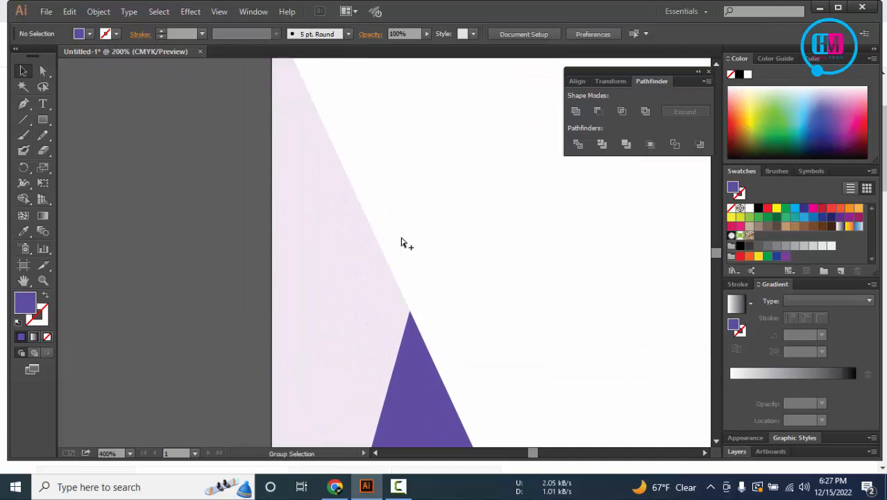
scroll(402, 242, "down", 6)
scroll(401, 242, "up", 4)
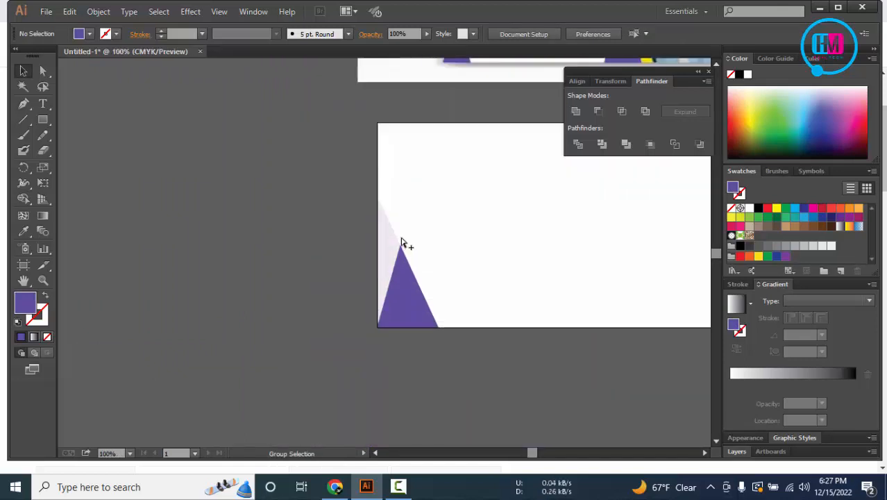
scroll(402, 243, "up", 1)
key("p")
scroll(347, 230, "up", 2)
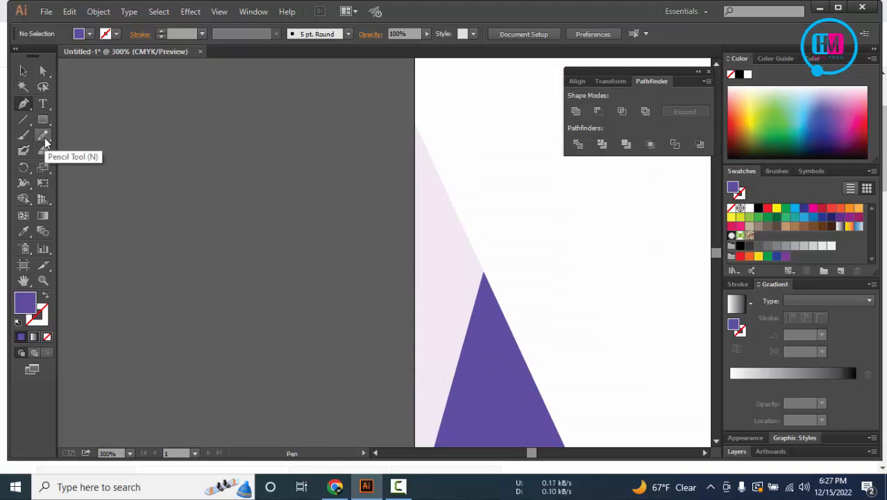
mouse_move(43, 150)
left_mouse_down()
mouse_move(114, 182)
mouse_move(90, 167)
left_mouse_up()
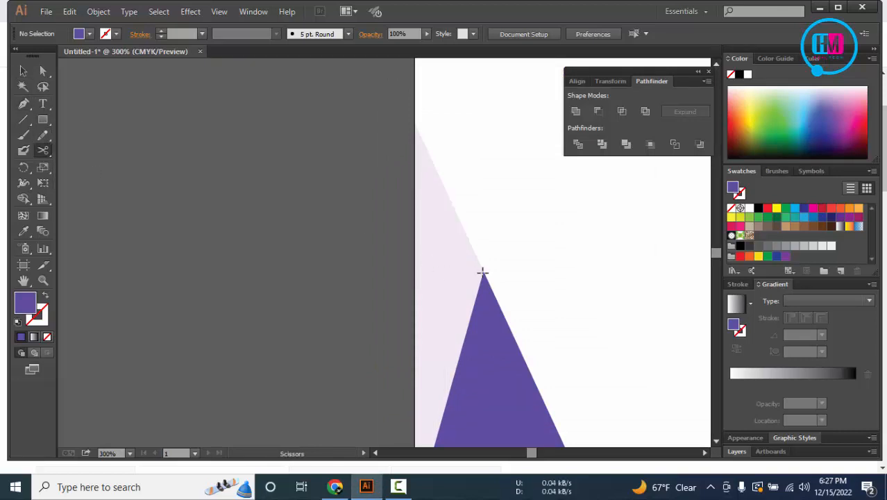
scroll(488, 274, "up", 8)
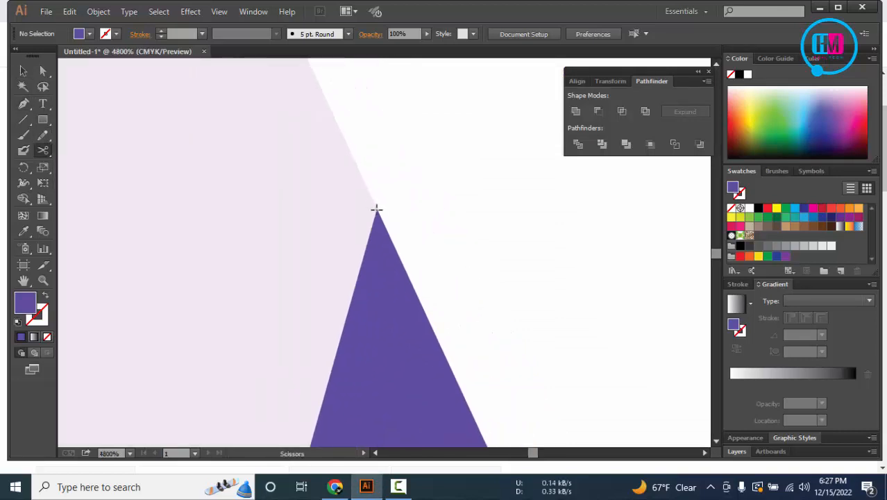
left_click(375, 211)
Cut the lilac triangle's vertical edge on the artboard's left side, level with the purple triangle's apex
left_click_drag(275, 213, 565, 222)
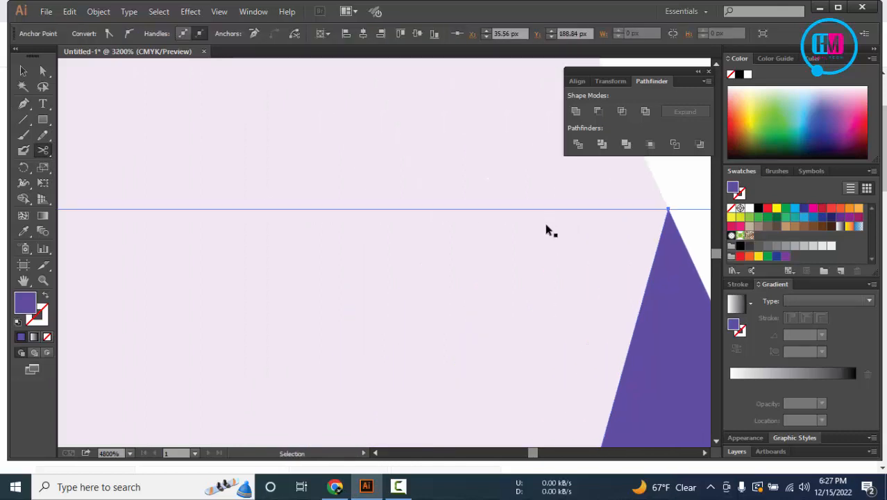
scroll(548, 228, "down", 4)
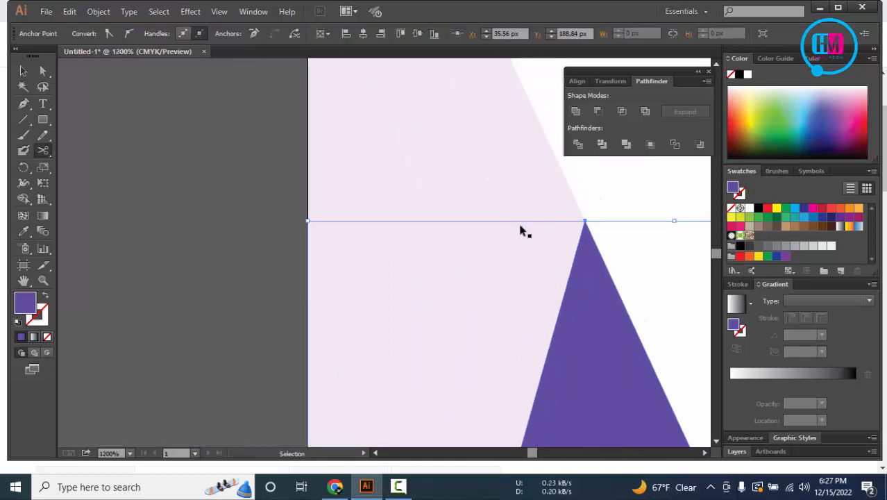
left_click(310, 218)
key("a")
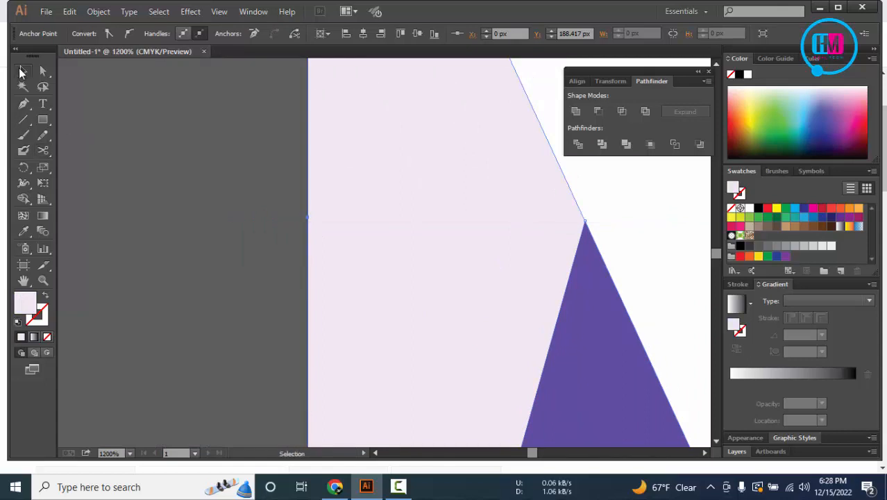
Fill the larger lilac triangle with the yellow sampled from the reference banner, then deselect it
scroll(238, 206, "down", 8)
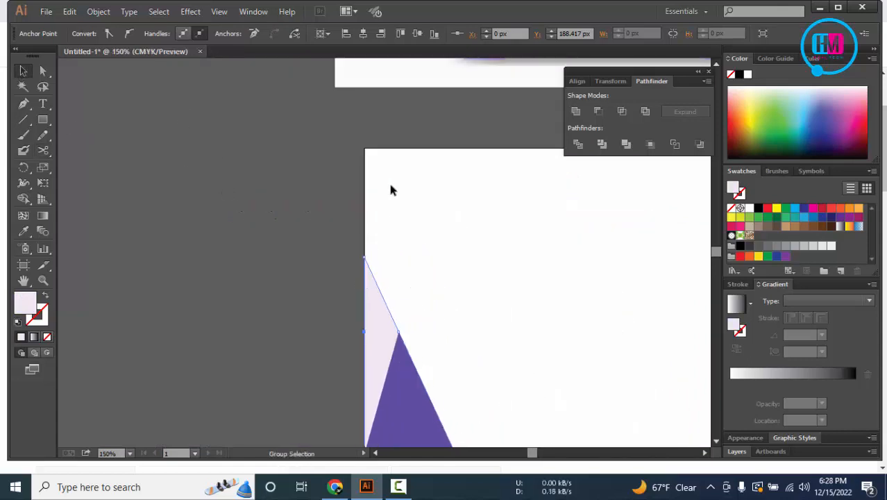
scroll(344, 237, "up", 5)
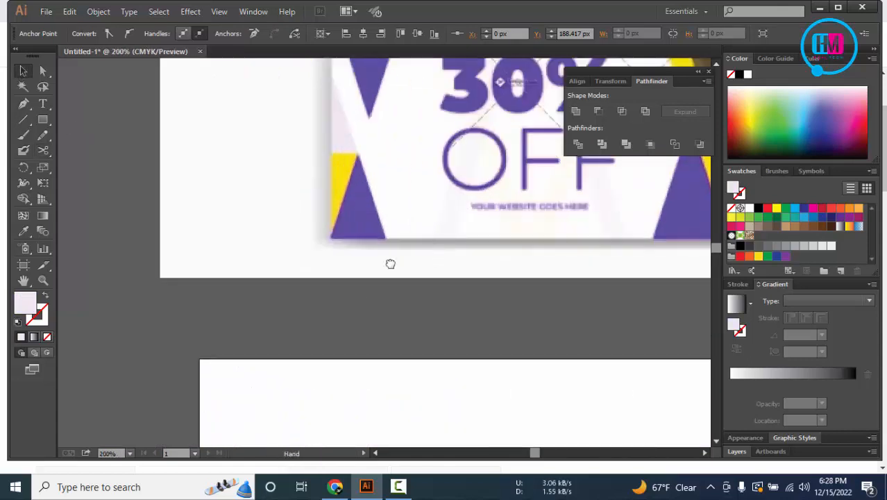
scroll(451, 277, "down", 3)
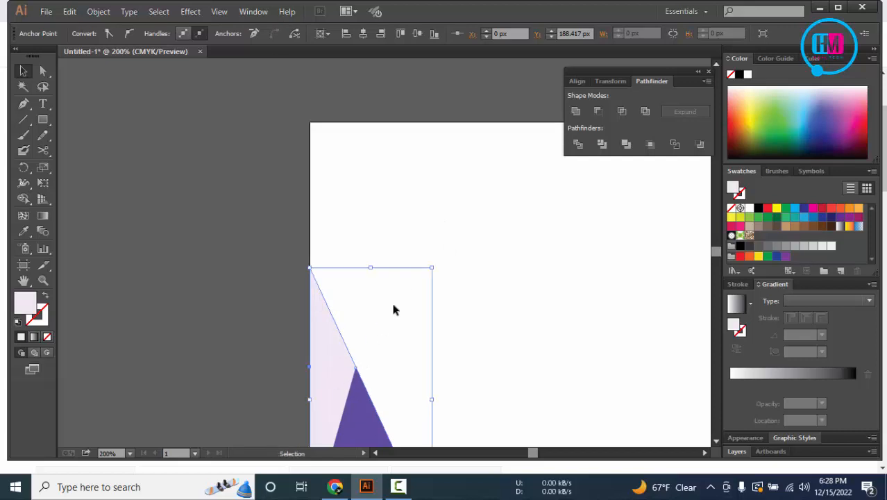
scroll(393, 310, "down", 3)
left_click(371, 342)
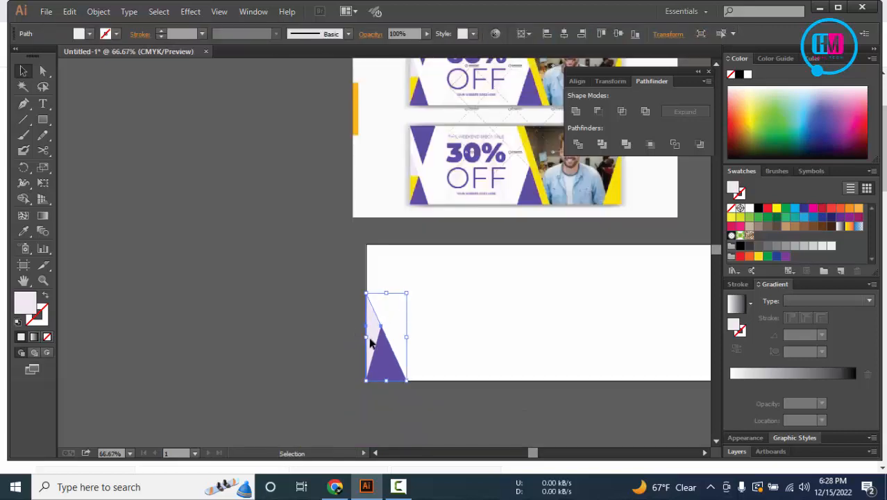
key("i")
left_click(415, 182)
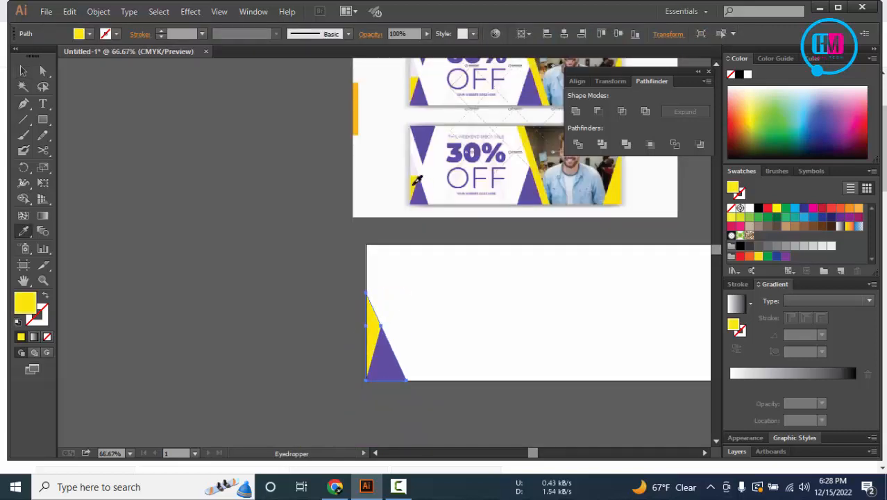
left_click(24, 72)
left_click(246, 250)
Cut the yellow triangle's slanted edge at the purple apex with the Scissors tool, and try to cut it at the left-edge anchor point
scroll(401, 370, "up", 5)
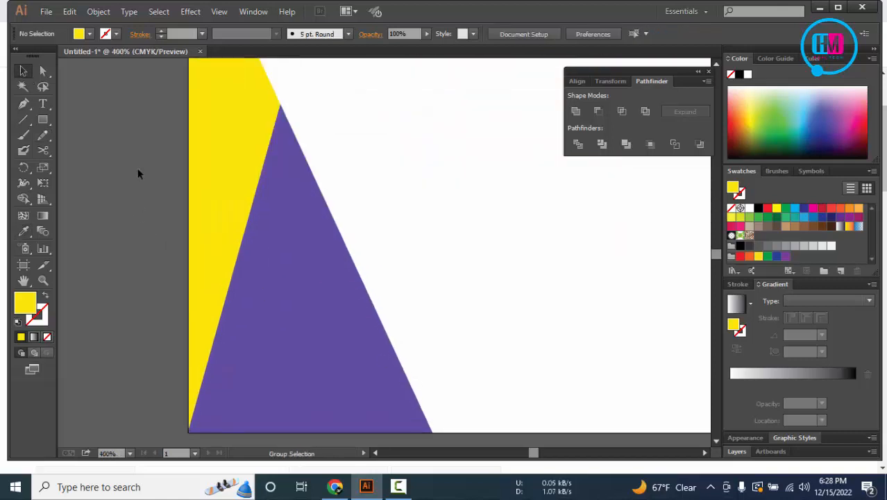
left_click_drag(139, 99, 272, 315)
left_click(372, 320)
scroll(371, 324, "up", 4)
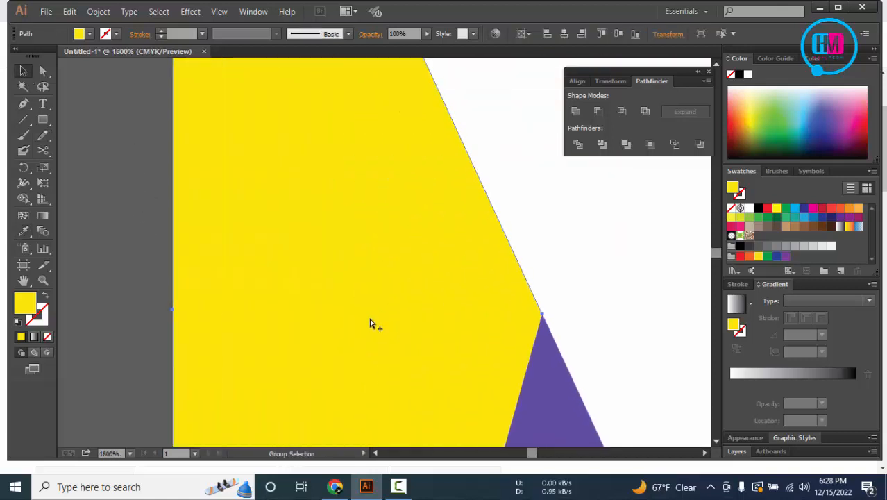
left_click(43, 151)
left_click(629, 311)
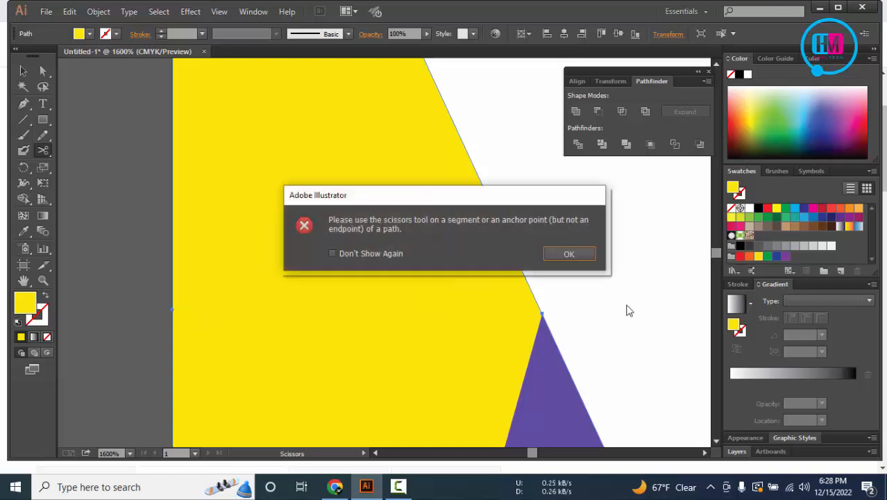
left_click(567, 254)
left_click(540, 314)
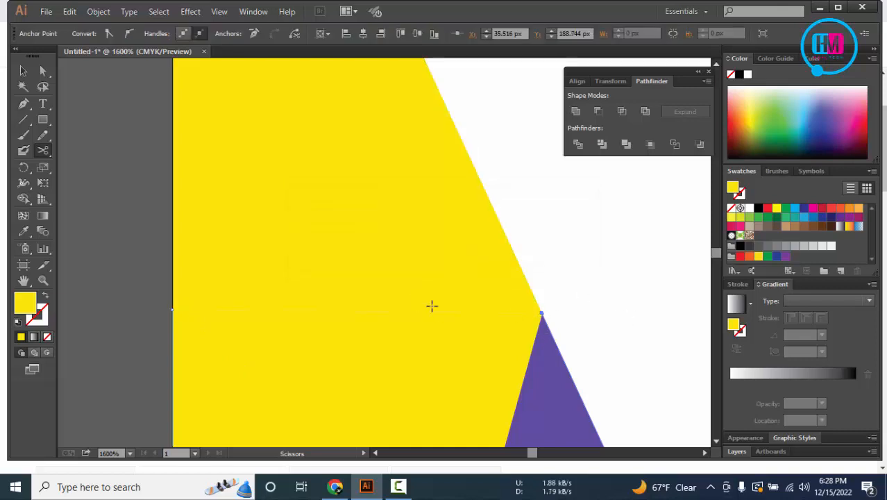
left_click(172, 309)
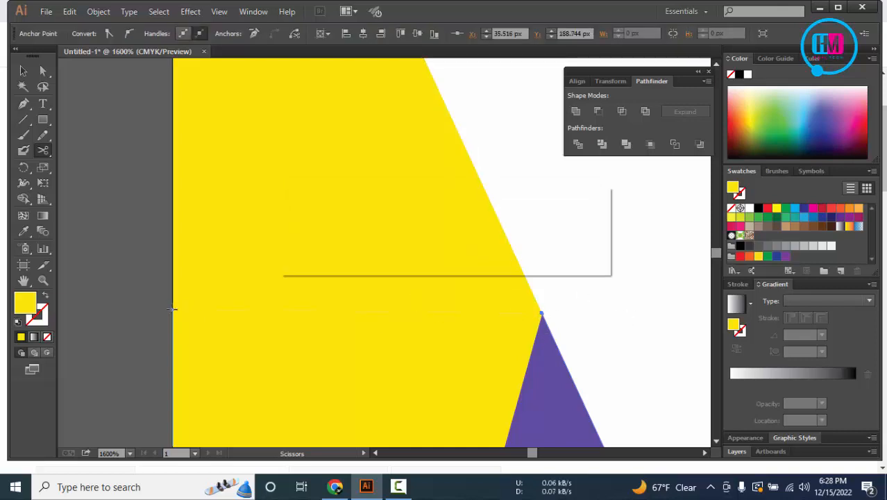
Dismiss the Scissors alert and try deleting the small purple triangle beside the yellow shape
left_click(567, 254)
left_click(23, 70)
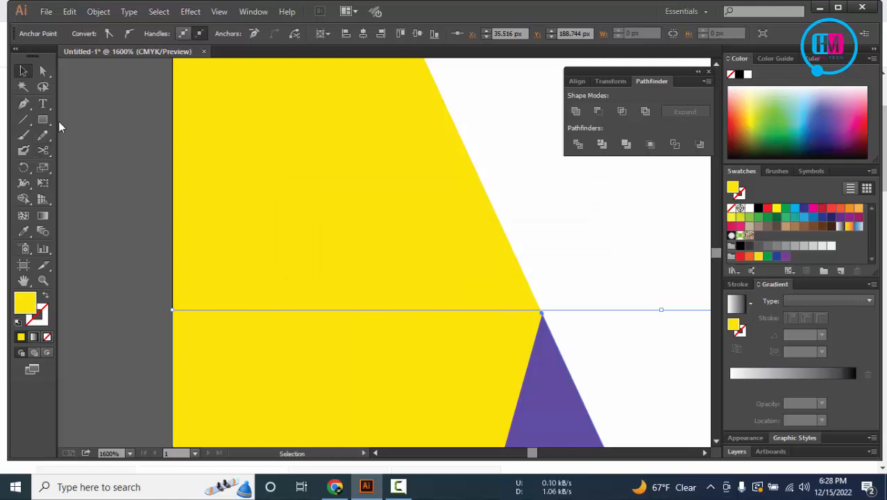
left_click(544, 357)
key("Delete")
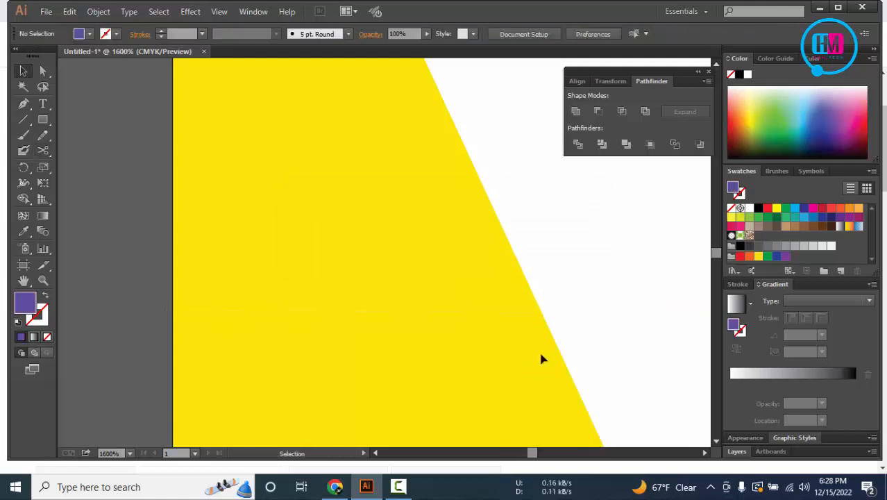
Try recoloring the upper yellow piece with the sampled background color, and undo the recent edits to the corner triangles
left_click(514, 306)
key("ctrl+minus")
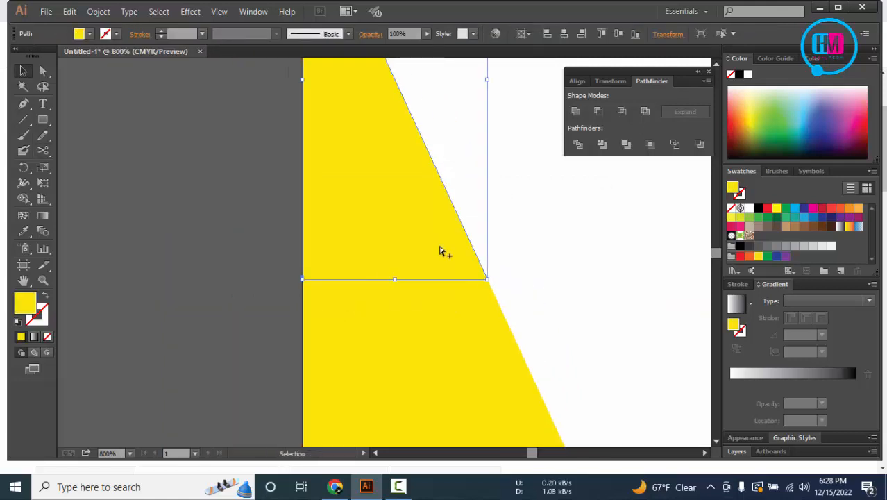
key("i")
left_click(561, 195)
key("ctrl+z")
key("ctrl+z")
key("ctrl+z")
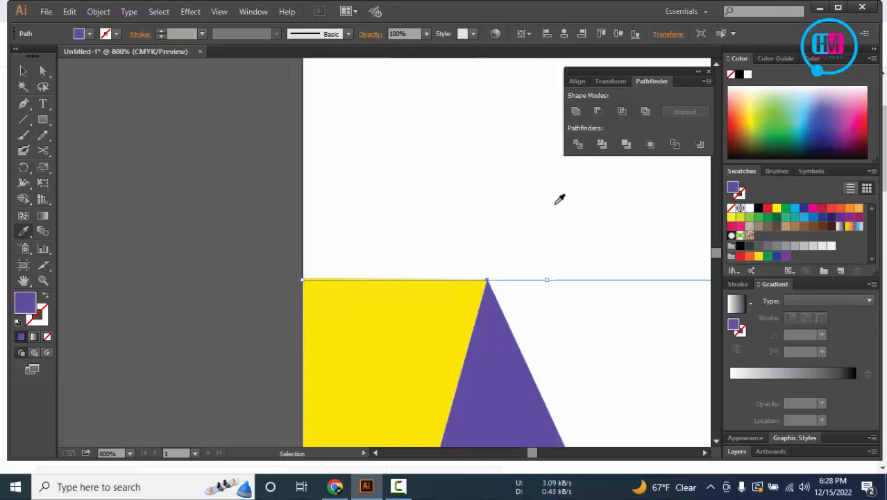
Try to cut the path just above the small purple triangle's apex with the Scissors tool
scroll(304, 181, "down", 6)
left_click_drag(429, 138, 436, 426)
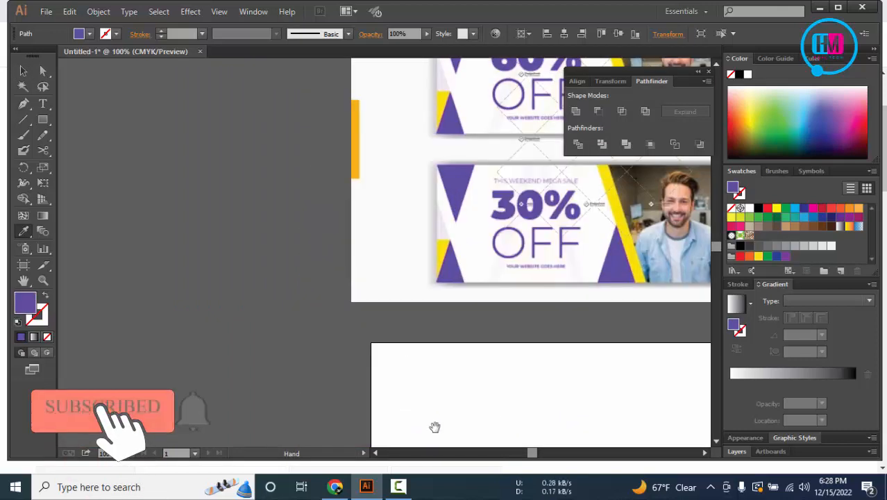
left_click_drag(496, 336, 487, 289)
key("c")
left_click(385, 385)
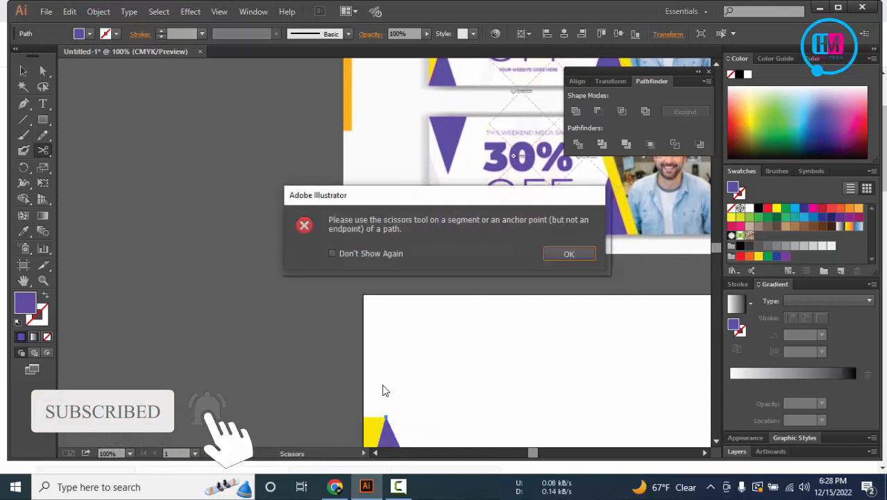
left_click(569, 252)
Fill the triangle piece above the yellow shape with the pale lilac sampled from the reference banner, and deselect it
key("v")
left_click(376, 406)
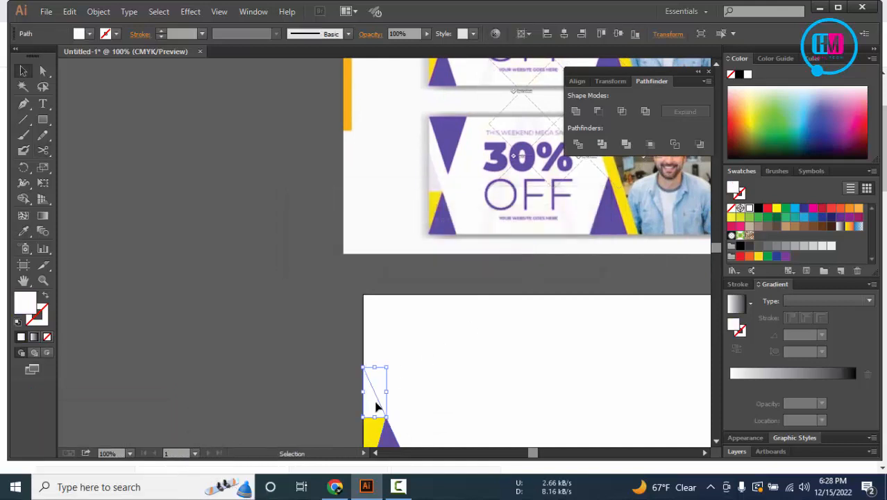
key("i")
left_click(431, 175)
key("v")
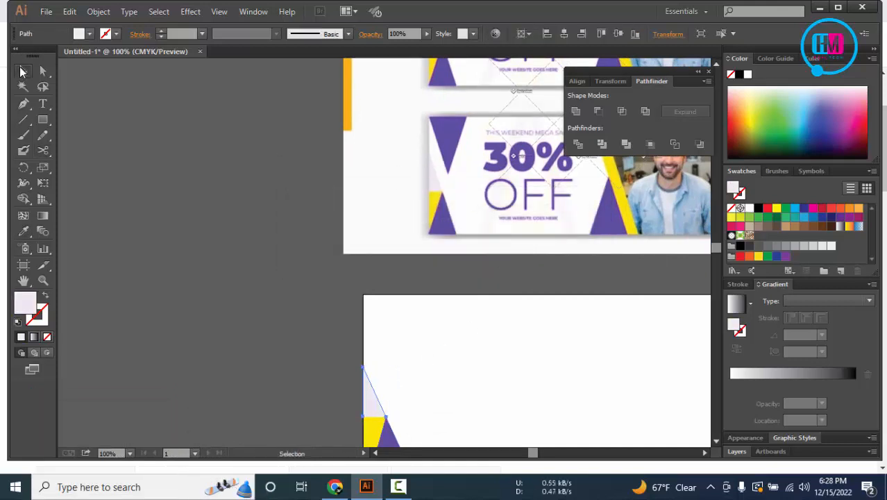
left_click(218, 187)
Duplicate the lower-left purple triangle onto the blank artboard area and rotate the copy 180°
scroll(245, 193, "down", 1)
left_click_drag(204, 171, 200, 218)
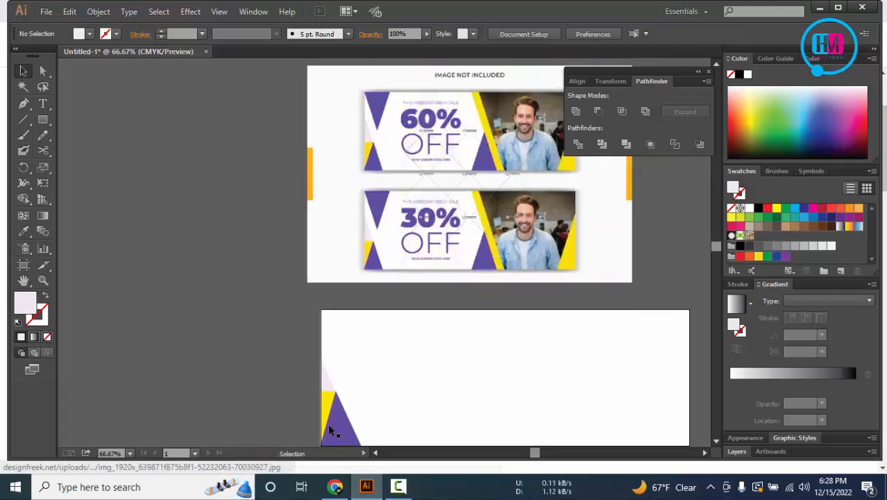
left_click(350, 436)
left_click_drag(350, 436, 401, 370)
scroll(398, 365, "up", 1)
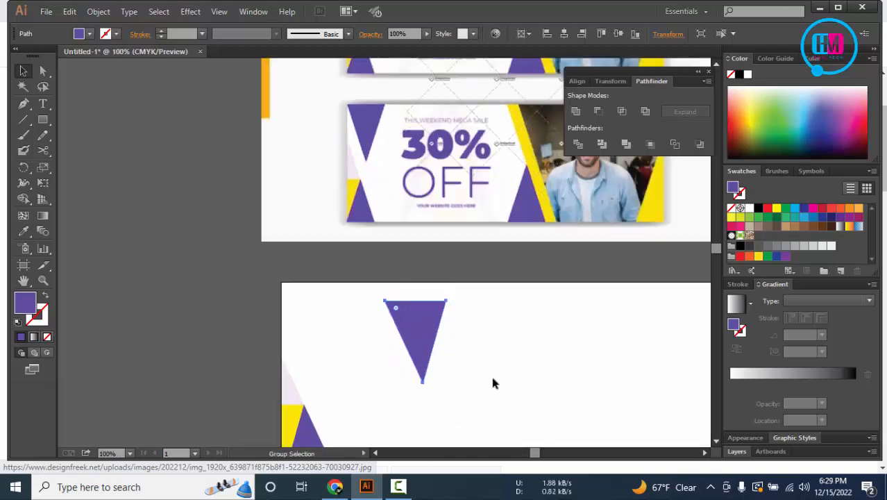
left_click_drag(490, 375, 528, 365)
Place the inverted purple triangle exactly in the artboard's top-left corner and deselect it
left_click_drag(454, 320, 355, 304)
scroll(351, 306, "up", 5)
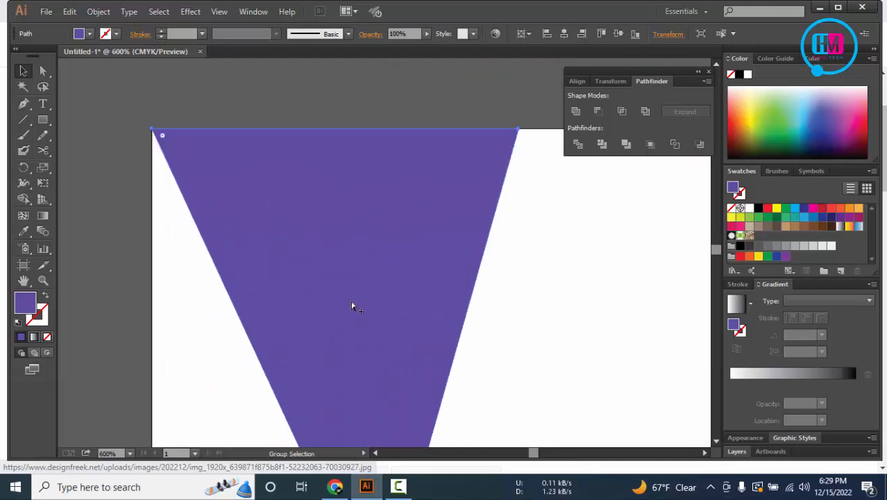
scroll(268, 210, "up", 5)
left_click_drag(226, 156, 519, 400)
left_click_drag(280, 239, 377, 293)
scroll(286, 271, "down", 8)
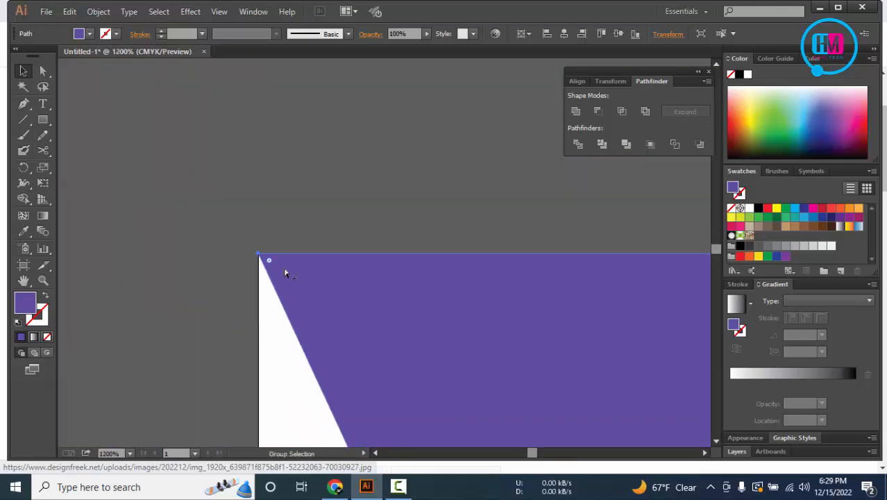
scroll(295, 269, "down", 5)
scroll(297, 270, "up", 2)
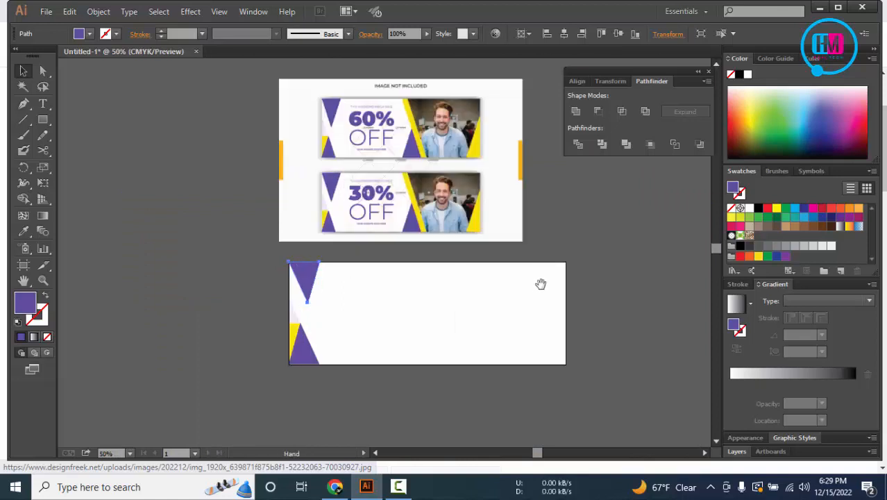
left_click(306, 375)
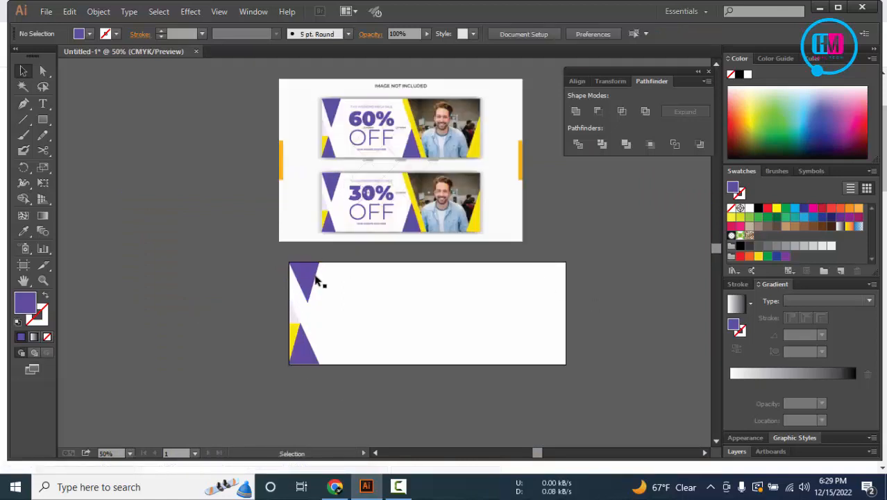
Copy the lower-left purple triangle along the artboard's bottom edge to a spot right of center
left_click(311, 280)
left_click(330, 376)
left_click(310, 358)
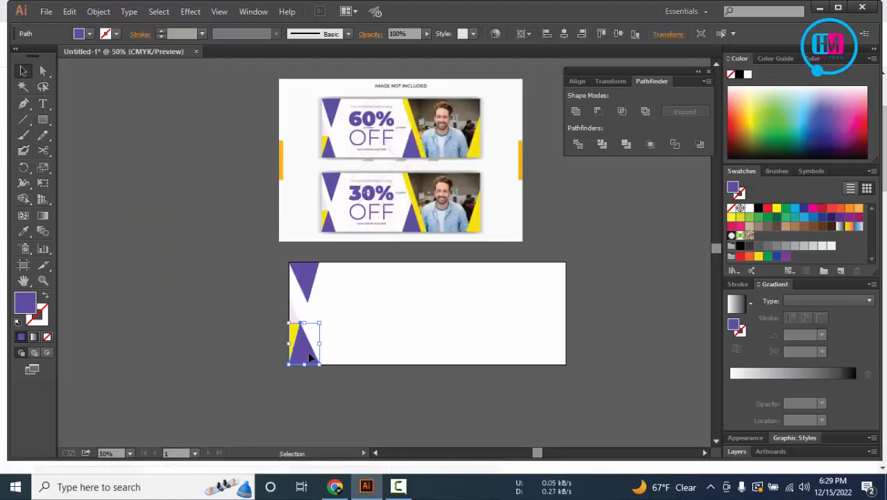
left_click_drag(372, 370, 468, 368)
left_click(472, 401)
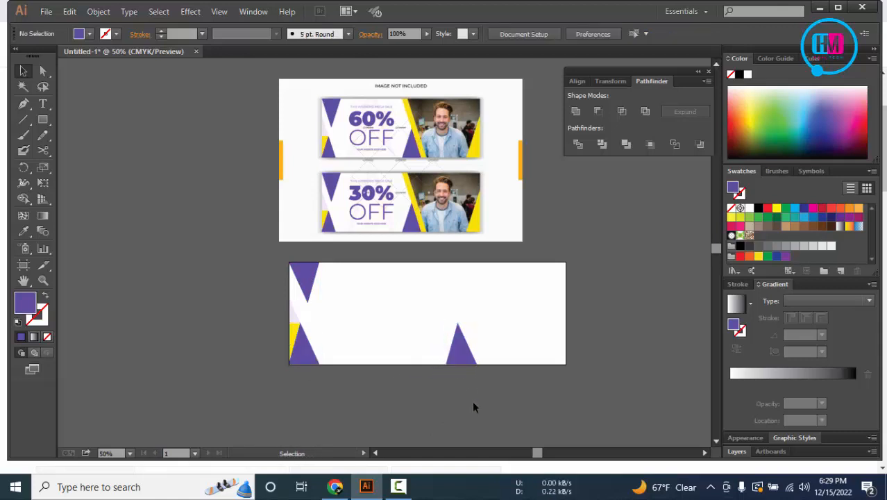
Draw a full-height purple diagonal band, about 52 px wide along the top edge, following the copied triangle's right slope with the Pen tool
scroll(474, 402, "up", 2)
scroll(517, 401, "down", 1)
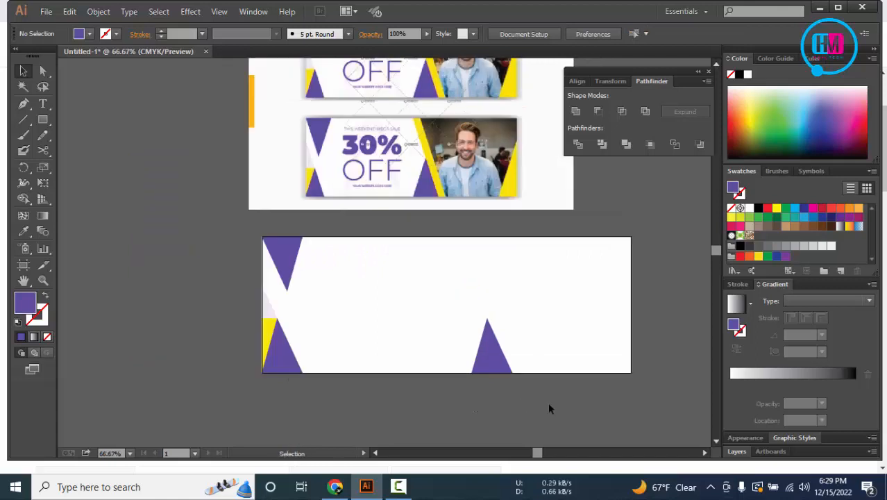
left_click_drag(548, 409, 439, 426)
key("p")
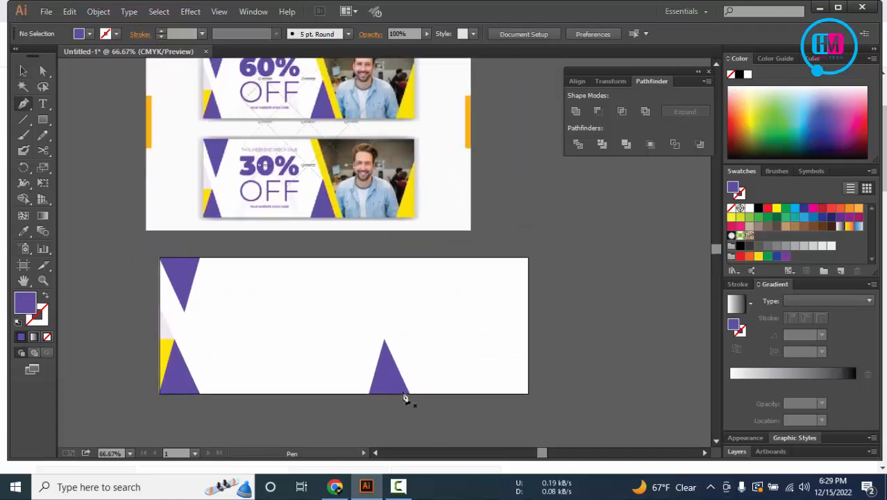
left_click(410, 394)
left_click(393, 345)
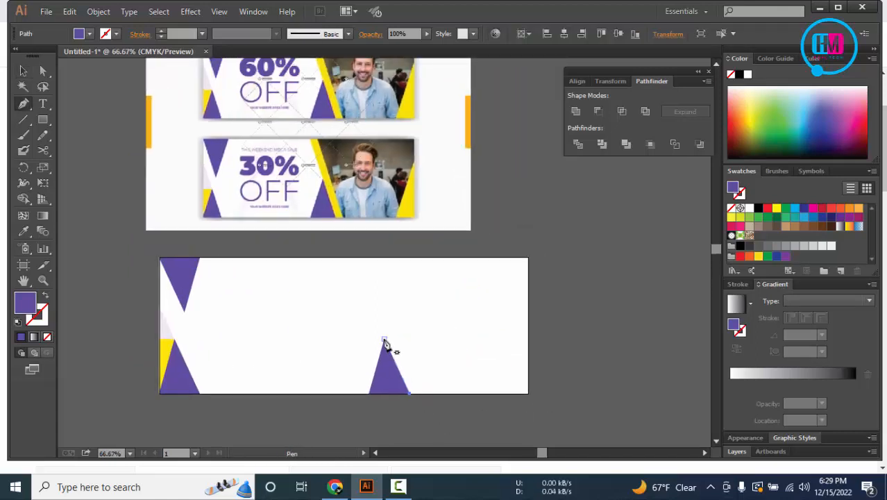
left_click(347, 258)
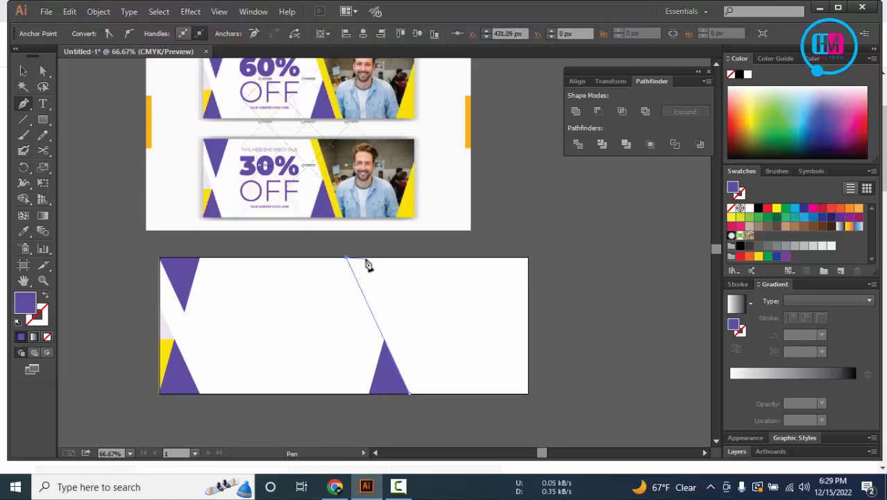
left_click(368, 259)
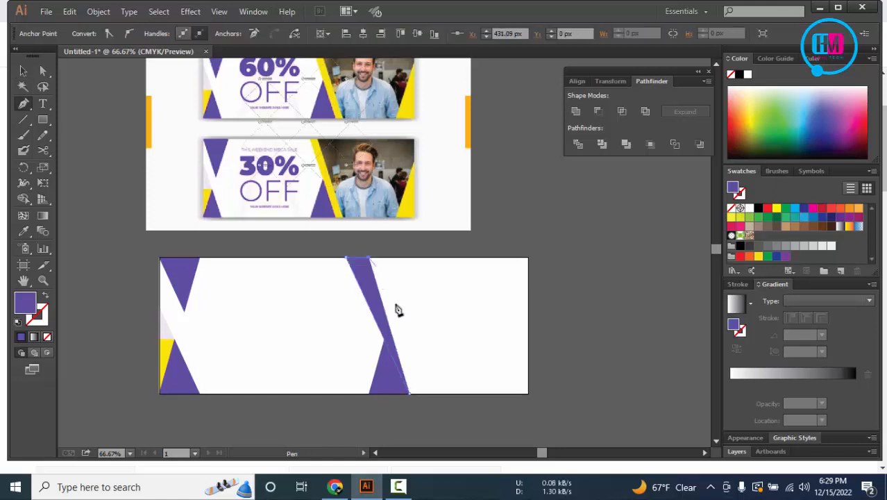
left_click(431, 393)
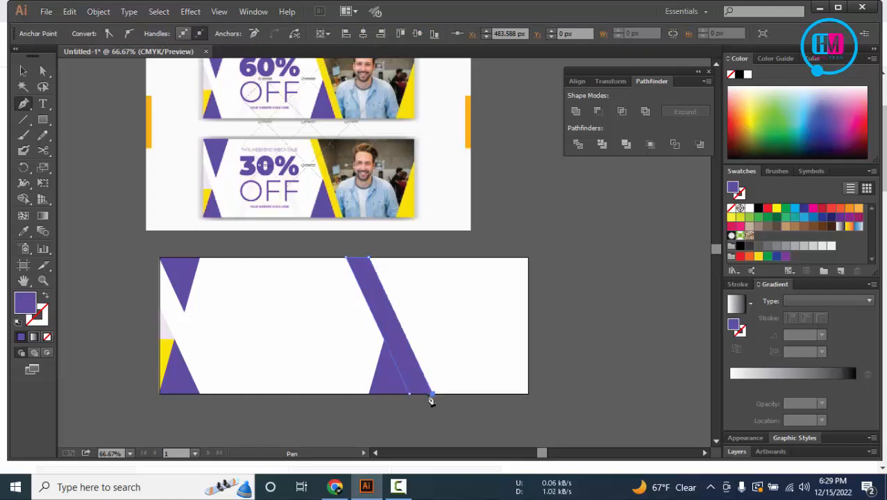
left_click(407, 393)
key("v")
scroll(429, 406, "up", 3)
scroll(429, 406, "down", 3)
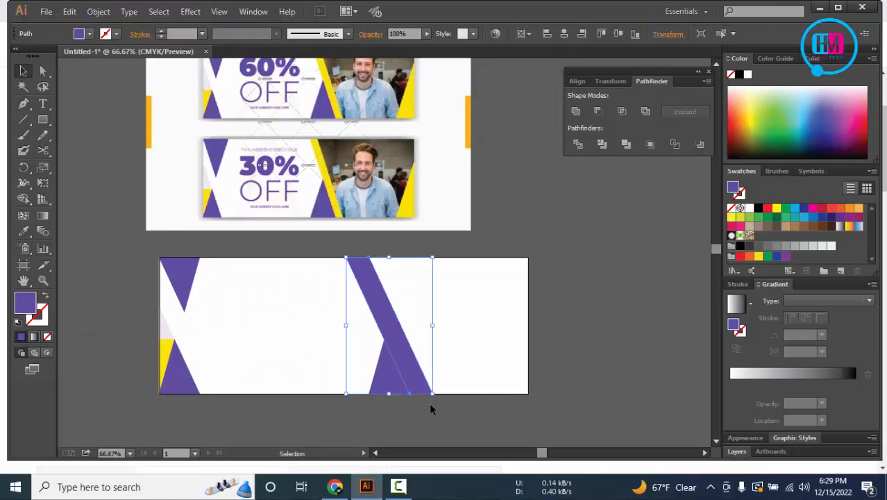
left_click(430, 410)
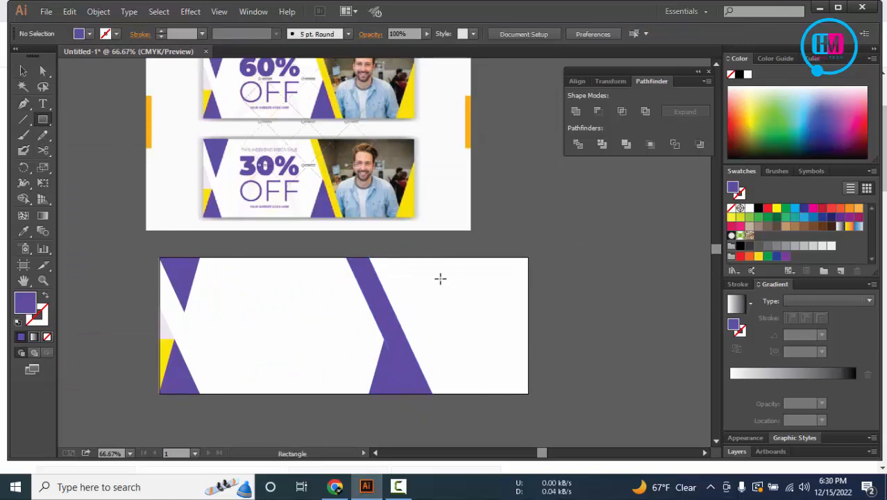
Draw a purple rectangle about 375 × 46 px and rotate it to about 294°, matching the diagonal band's slope
left_click_drag(521, 306, 603, 298)
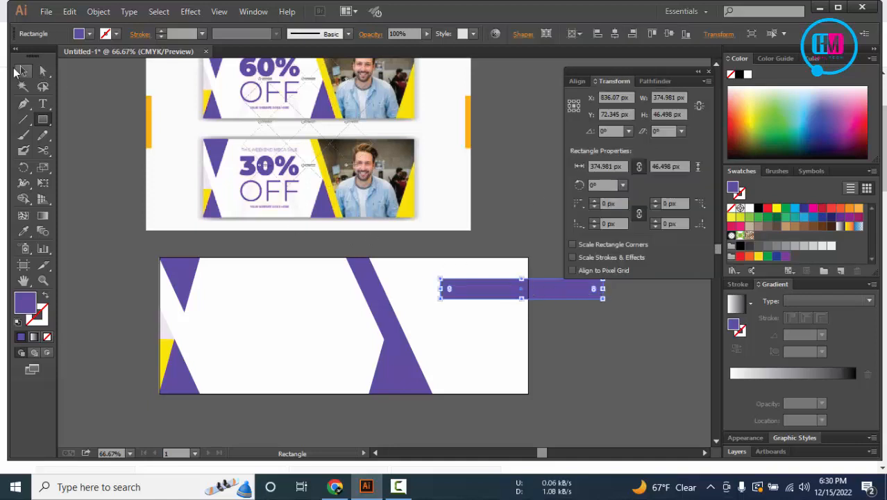
left_click(22, 71)
left_click_drag(564, 291, 509, 400)
Move the pen-drawn band aside and set the rotated rectangle against the copied triangle's slanted edge
left_click_drag(386, 303, 261, 364)
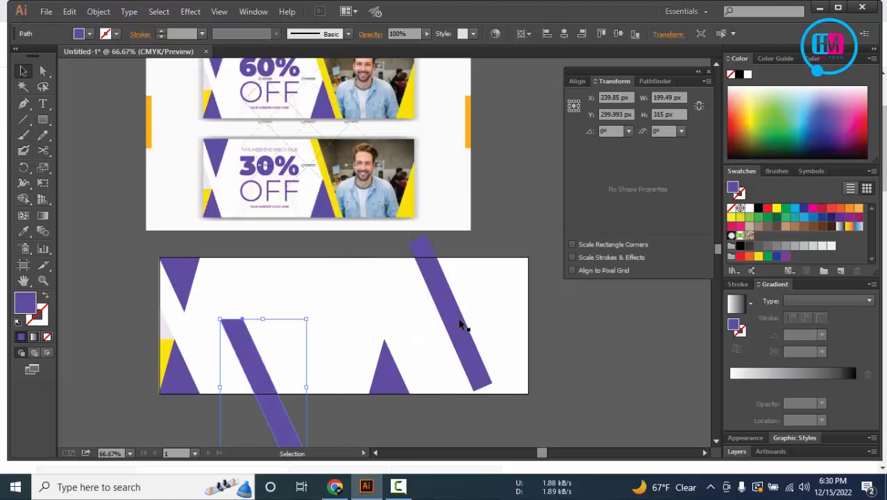
left_click_drag(458, 320, 399, 307)
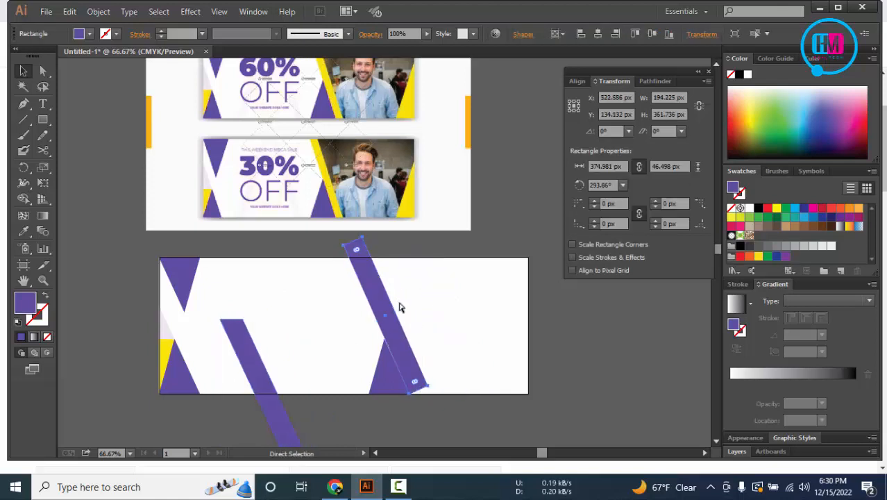
Nudge the rotated rectangle to X 524.586 px, Y 143.132 px so its lower end extends past the artboard's bottom edge
scroll(399, 303, "up", 2)
left_click_drag(463, 258, 443, 117)
key("Down")
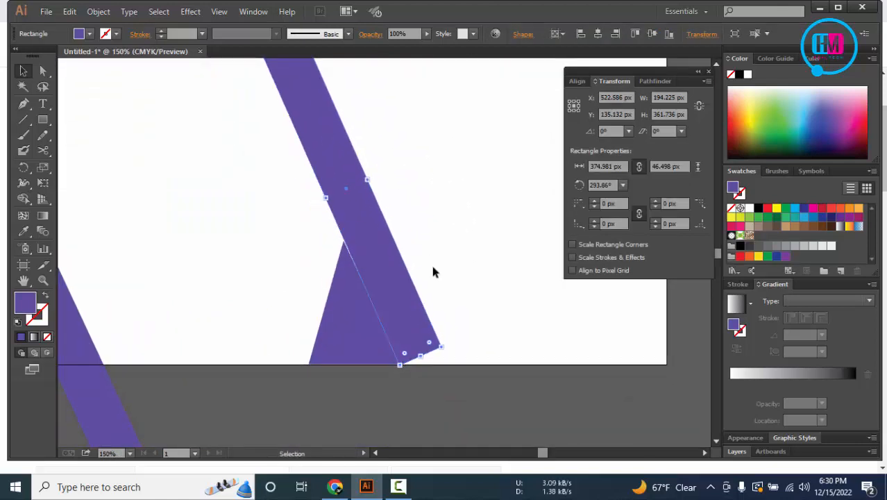
key("Down")
key("Down")
key("Down")
key("Down")
key("Down")
key("Down")
key("Down")
key("Down")
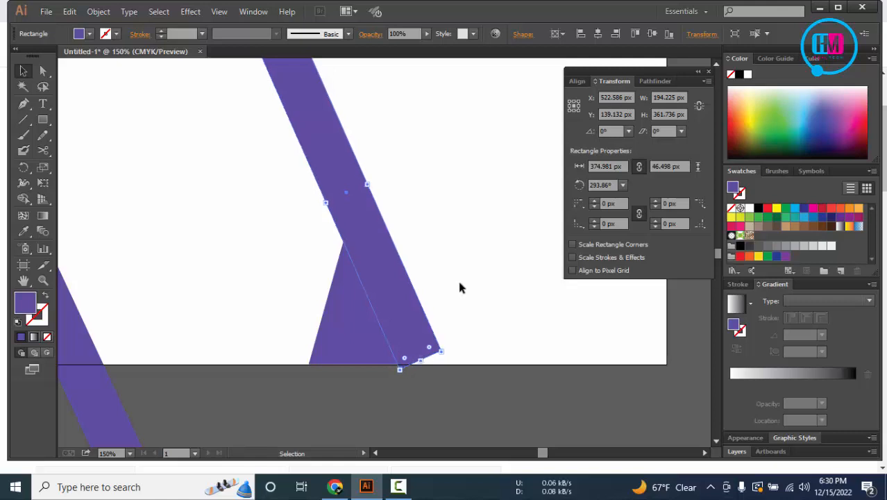
key("Left")
key("Left")
key("Left")
key("Right")
key("Right")
key("Right")
key("Right")
key("Right")
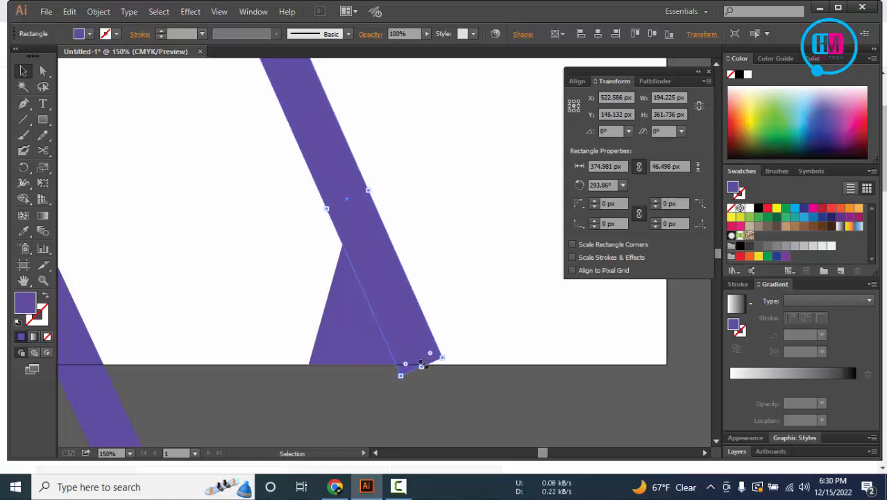
Shear the rotated purple rectangle into a parallelogram about 175 × 300 px with nearly horizontal ends
scroll(422, 364, "down", 1)
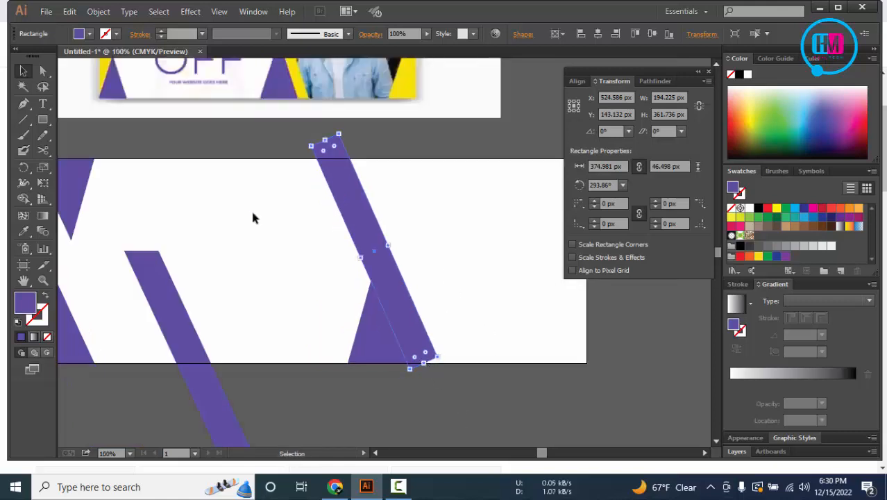
left_click(43, 149)
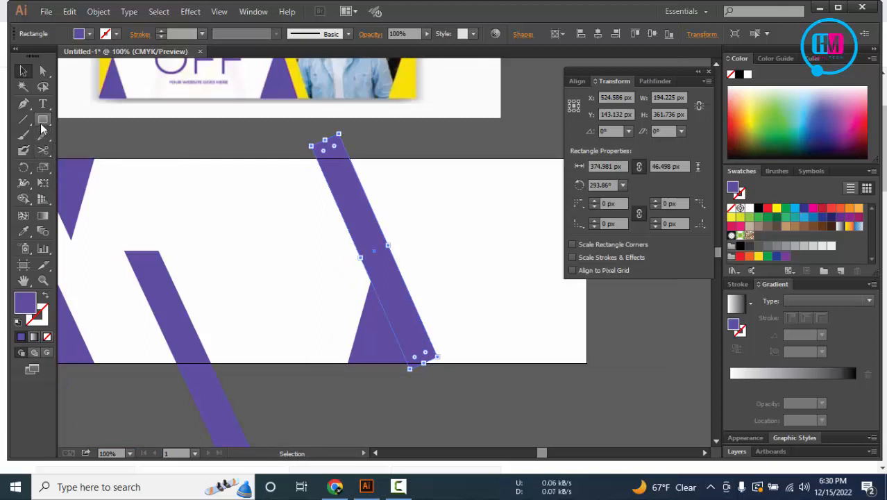
left_click(43, 134)
left_click(42, 119)
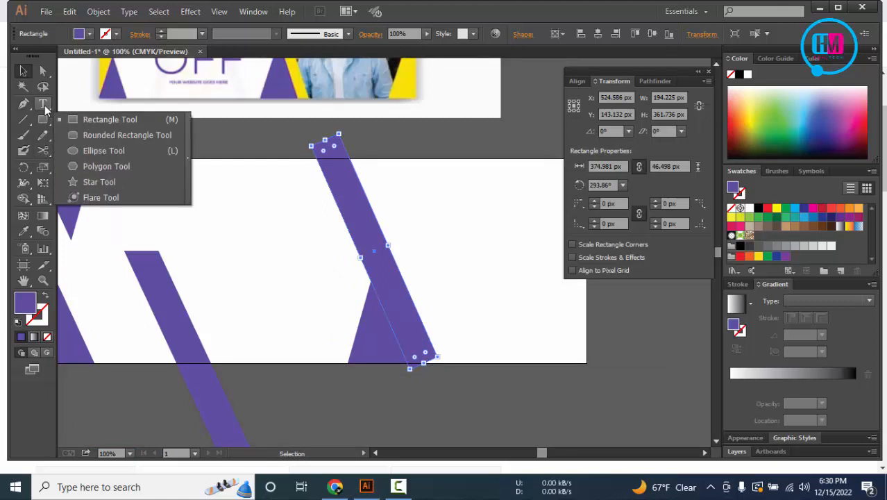
right_click(45, 152)
right_click(43, 170)
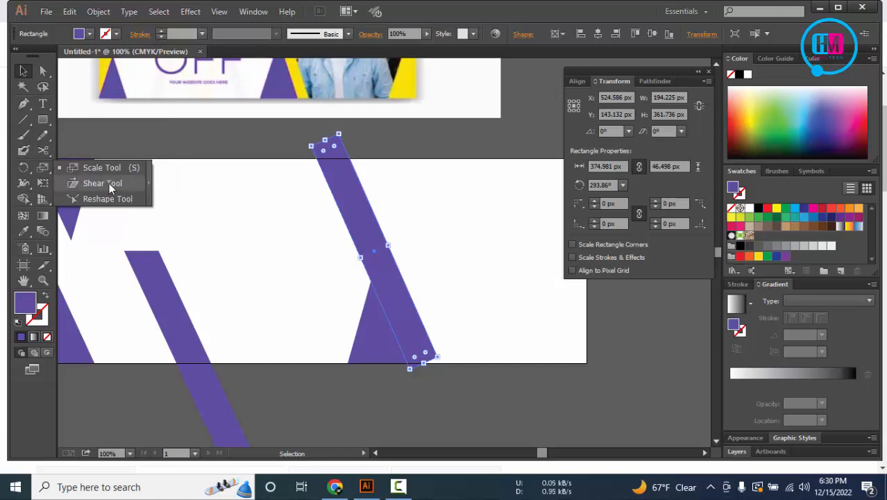
left_click(112, 189)
left_click_drag(340, 139, 358, 155)
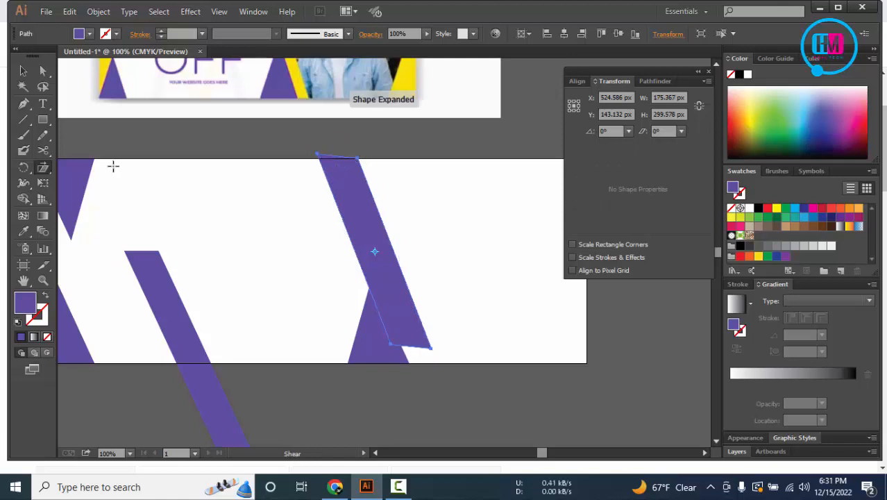
Try moving the sheared parallelogram down along the triangle's slanted edge, and delete it
left_click(23, 70)
left_click_drag(430, 319, 453, 372)
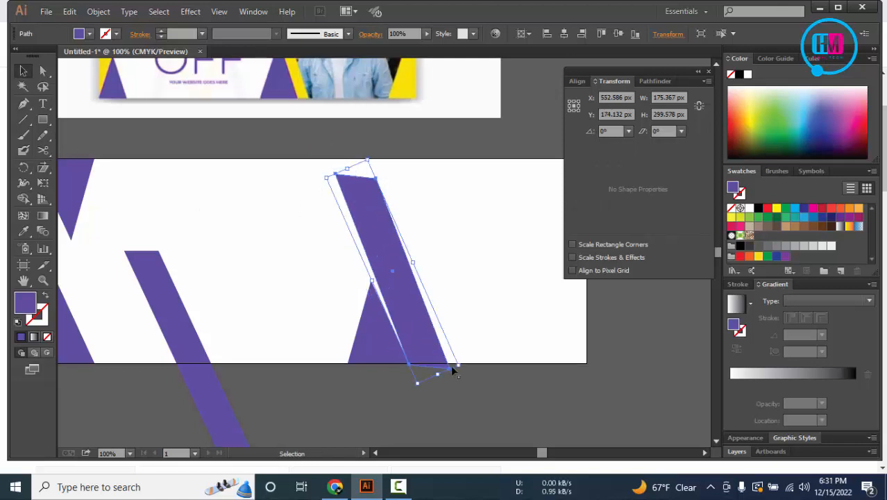
key("Delete")
Undo the deletion, shear and earlier adjustments of the band, back to the unsheared rotated purple rectangle
key("ctrl+z")
key("ctrl+z")
key("ctrl+z")
key("ctrl+z")
key("ctrl+z")
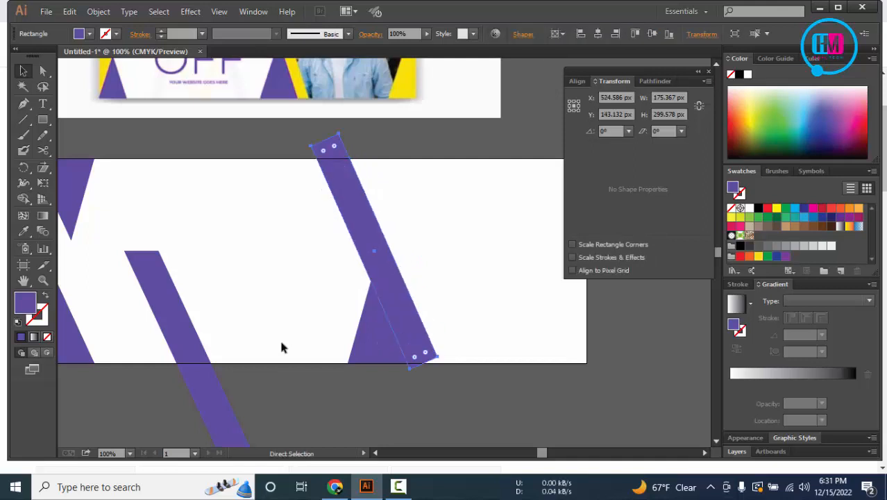
key("ctrl+z")
key("ctrl+z")
key("ctrl+z")
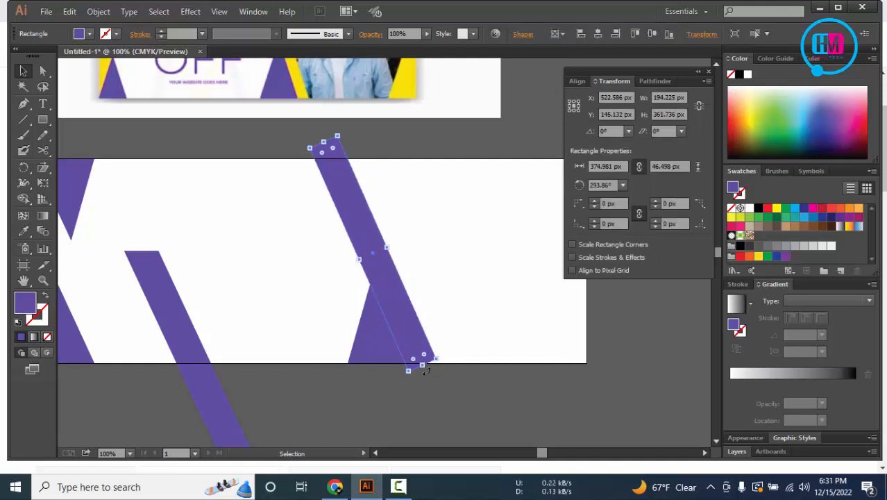
key("ctrl+z")
key("ctrl+z")
left_click(487, 398)
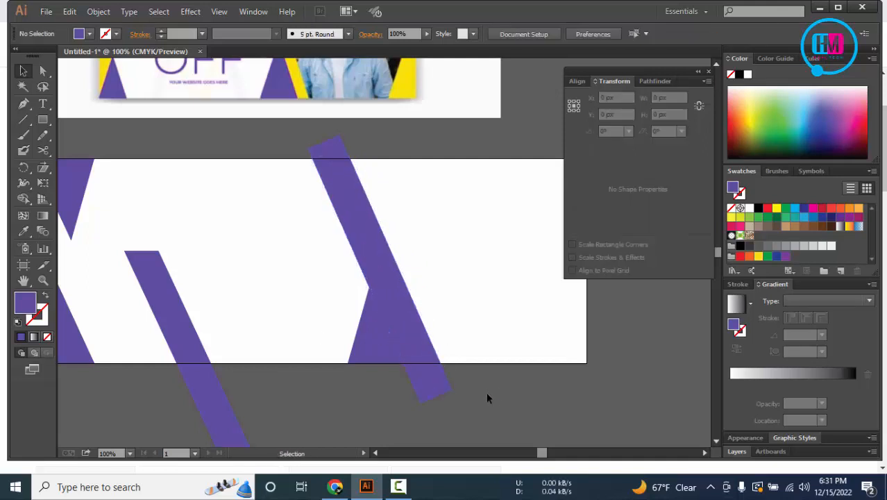
Narrow the rotated rectangle to about 36 px and fill it with the yellow sampled from the reference banner's diagonal band
left_click(388, 303)
scroll(351, 276, "down", 2)
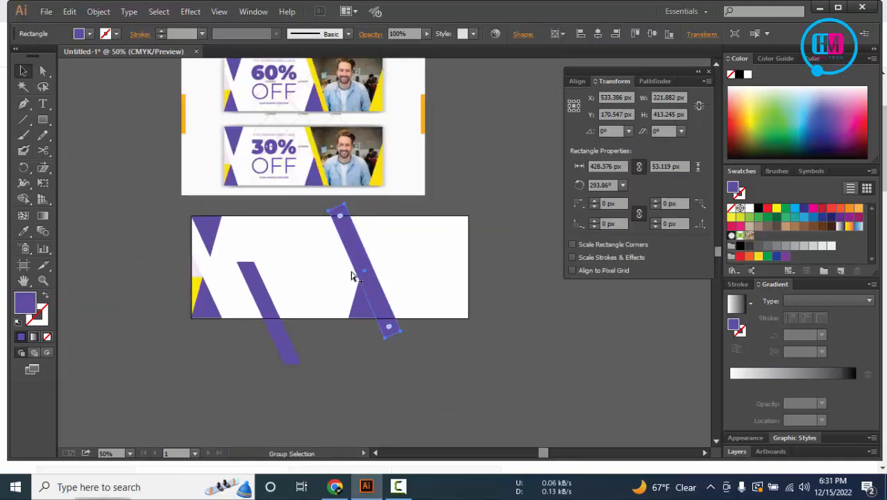
scroll(361, 275, "up", 1)
left_click_drag(379, 267, 373, 269)
key("i")
left_click(309, 129)
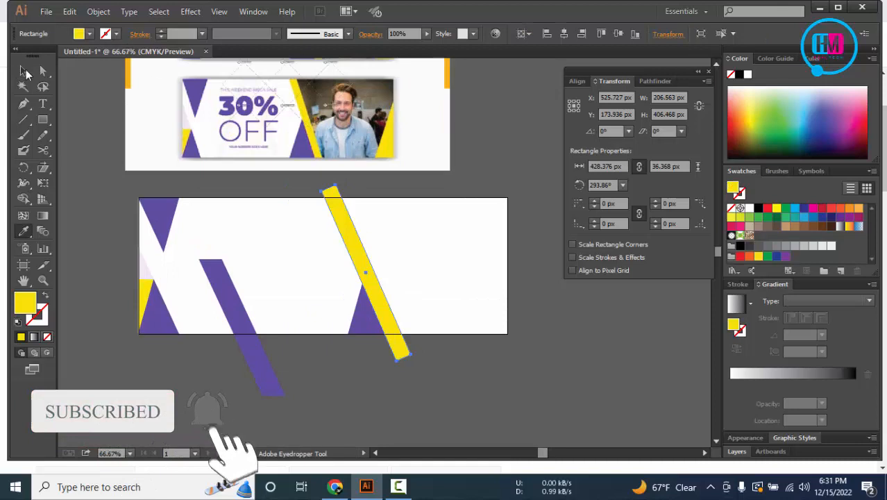
Delete the leftover pen-drawn purple band that hangs below the artboard
left_click(25, 72)
left_click(359, 421)
left_click(267, 391)
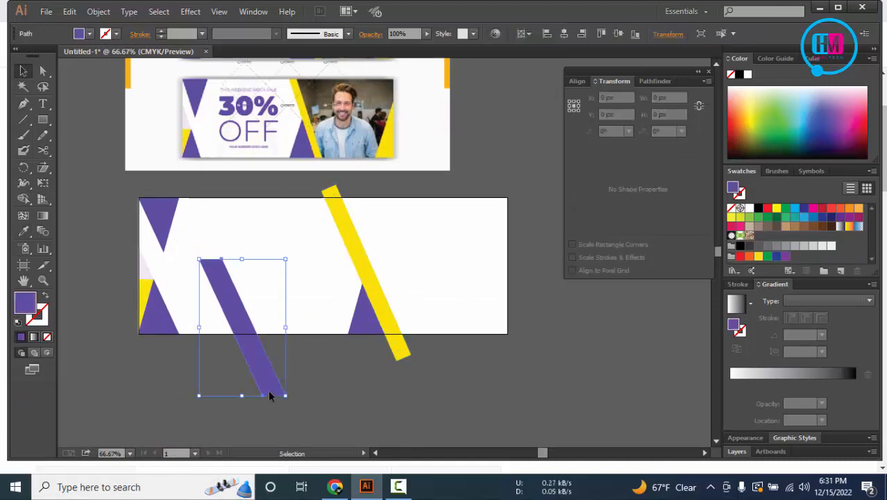
key("Delete")
Cut away the triangle's overlap with the yellow band using Pathfinder, and ungroup the resulting shapes
scroll(368, 330, "up", 1)
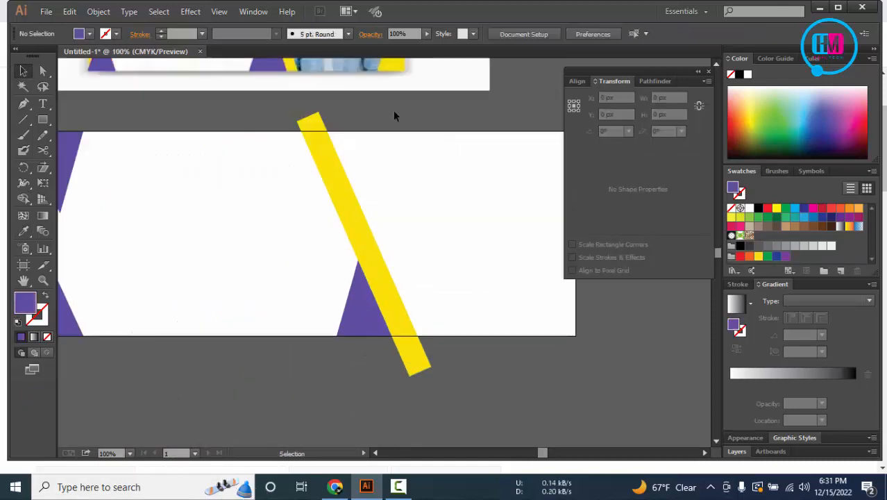
left_click_drag(394, 116, 331, 399)
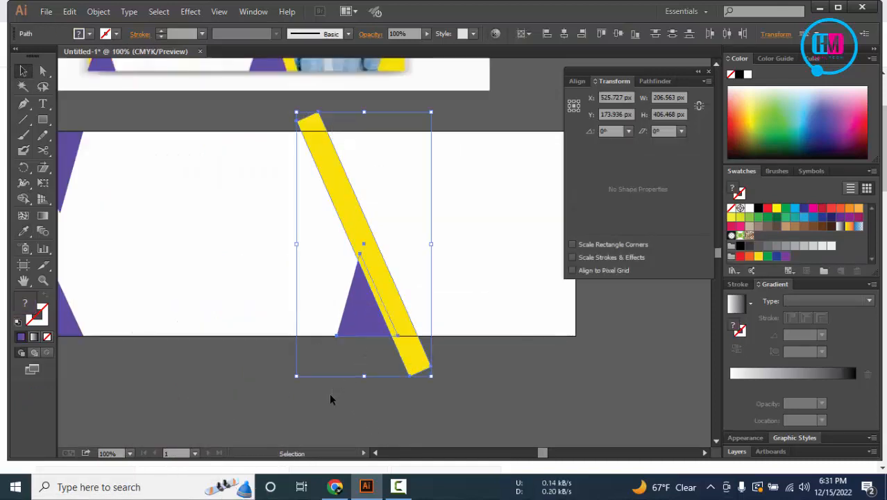
left_click(668, 82)
left_click(621, 305)
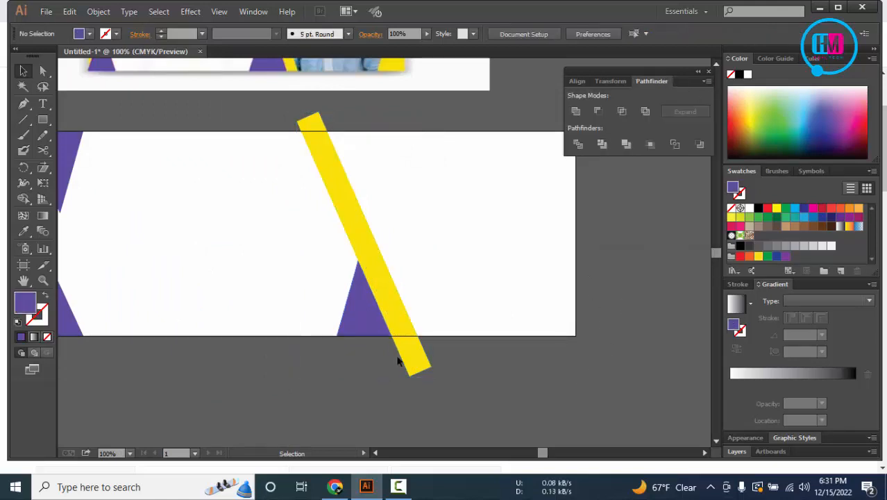
left_click(419, 361)
right_click(418, 361)
left_click(483, 303)
left_click(528, 411)
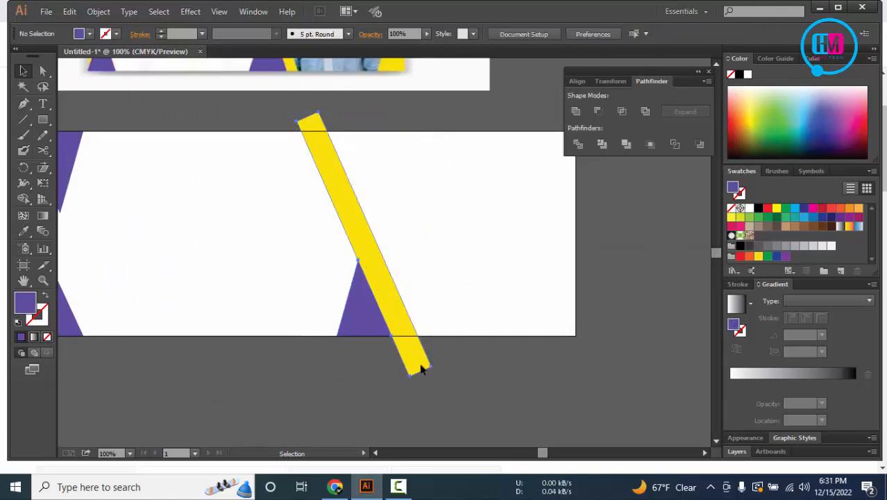
Try to remove the yellow band's lower overhang by deleting and isolating its path
left_click(422, 369)
key("Delete")
key("ctrl+z")
right_click(382, 277)
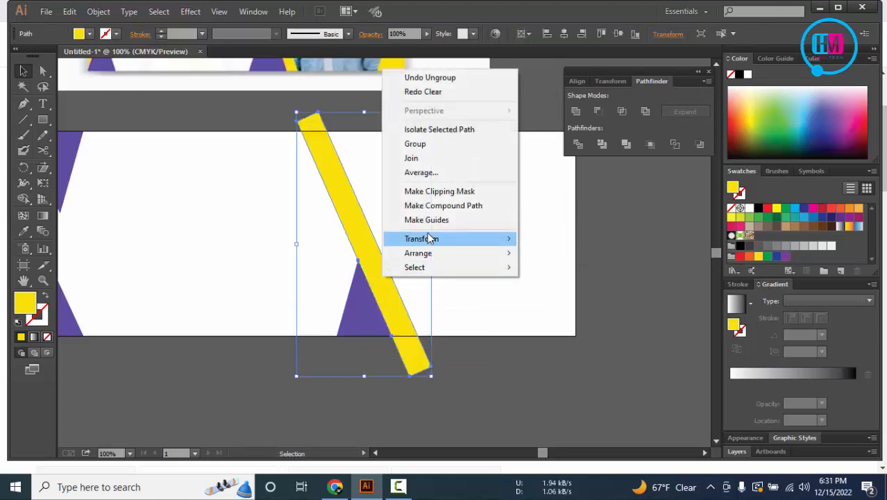
left_click(455, 311)
left_click(409, 354)
double_click(408, 356)
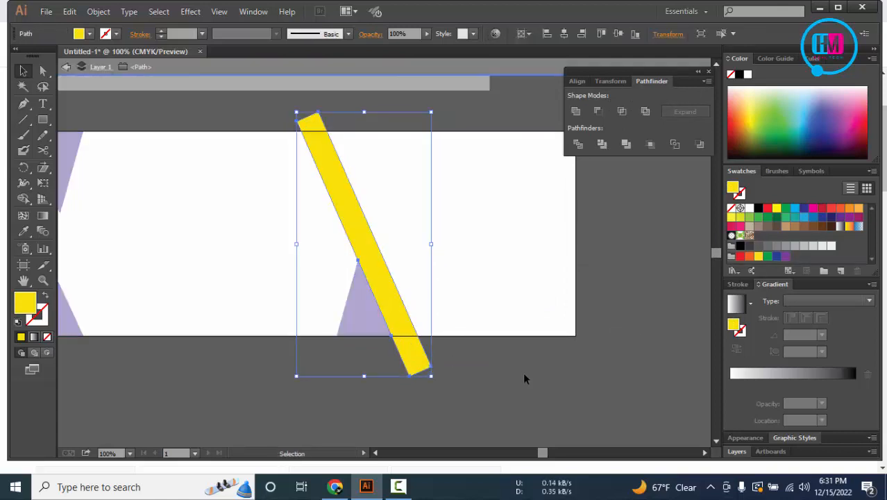
left_click(524, 378)
double_click(326, 397)
Try to remove the yellow band's lower overhang with the Shape Builder using only the band and triangle
left_click(402, 332)
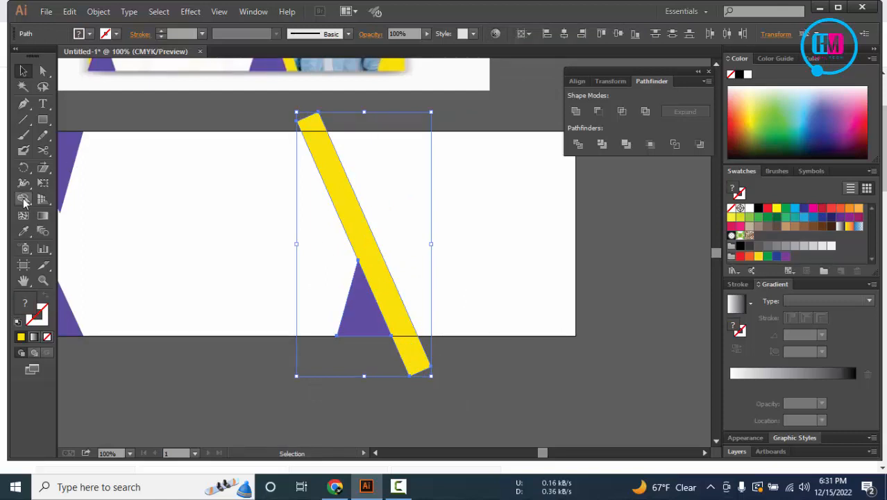
left_click(23, 199)
left_click(422, 354, "alt")
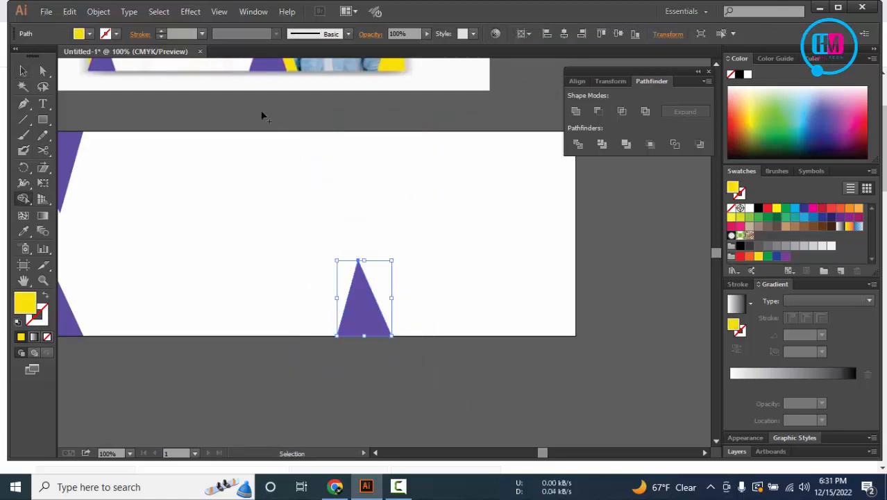
key("ctrl+z")
left_click(415, 367, "alt")
key("ctrl+z")
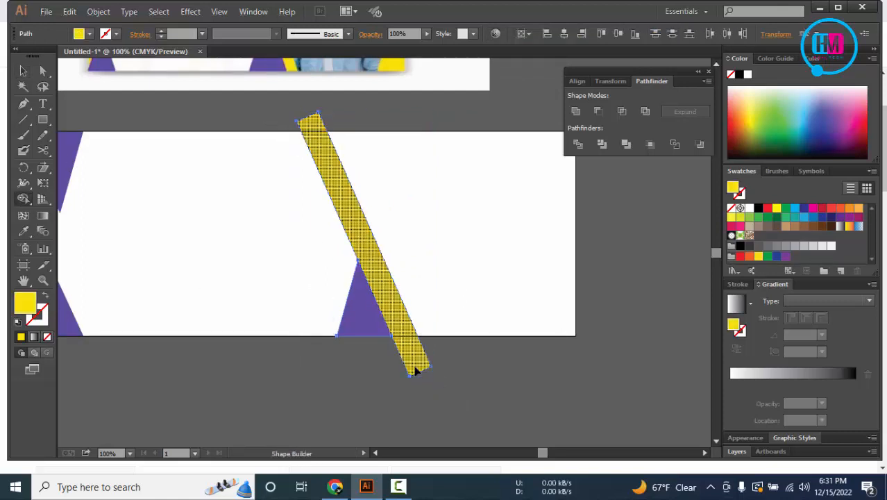
Try a Pathfinder Trim on the yellow band and purple triangle, and ungroup the result
key("v")
left_click(470, 364)
left_click(418, 355)
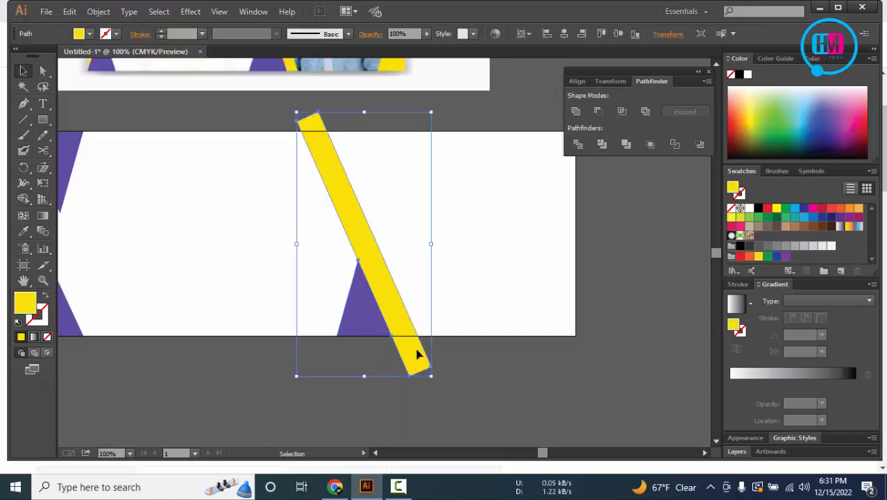
left_click(368, 302, "shift")
left_click(603, 144)
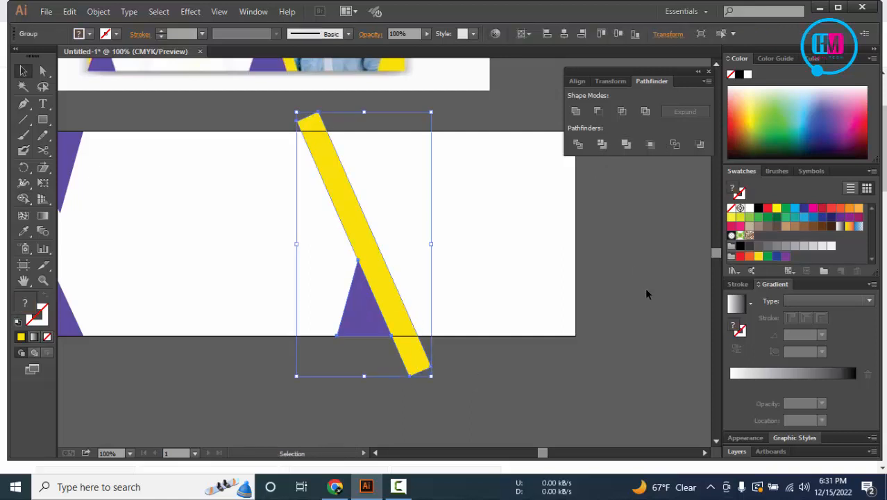
right_click(364, 222)
left_click(409, 294)
left_click(431, 359)
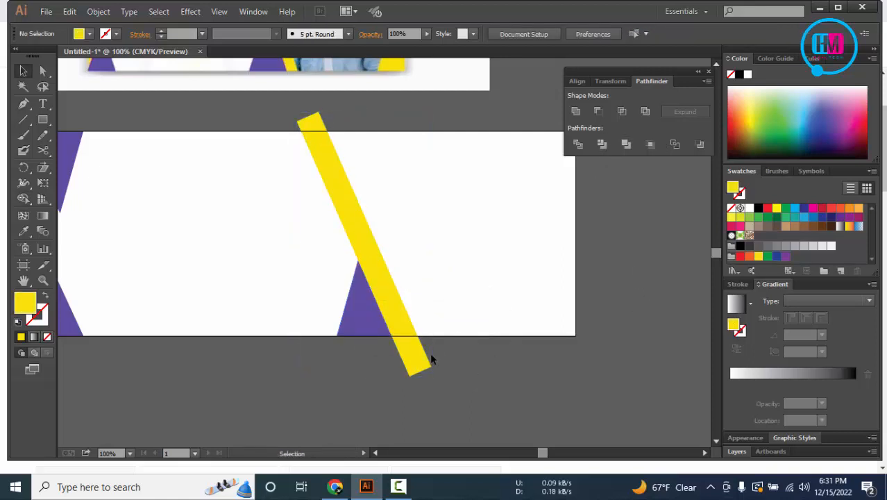
Test whether the yellow band's overhang is separate by moving the band in isolation mode, and undo the move
double_click(431, 359)
left_click_drag(423, 366, 507, 389)
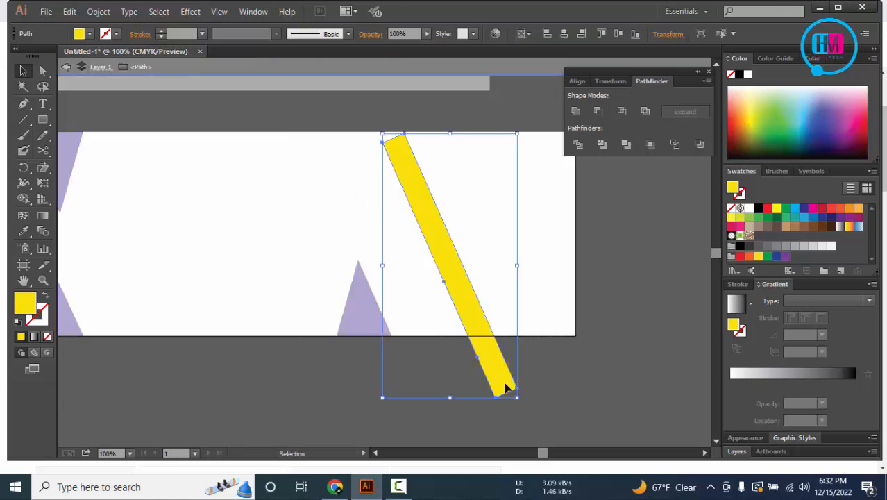
key("ctrl+z")
double_click(649, 330)
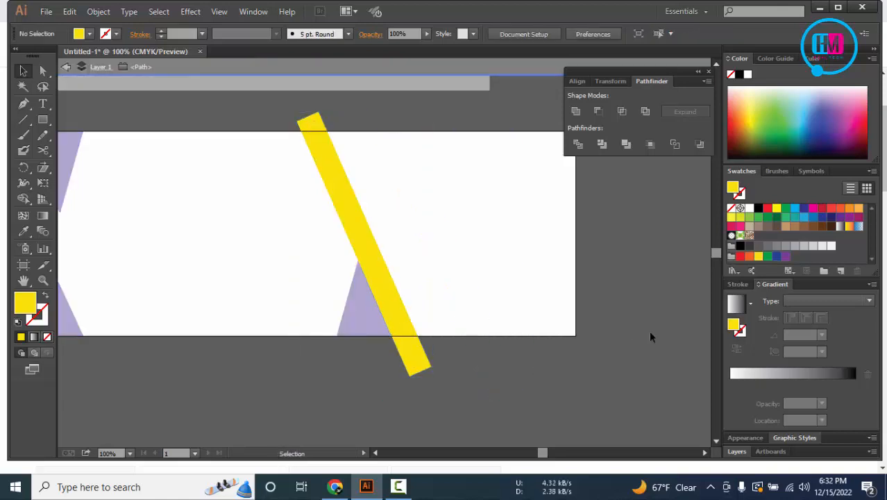
Split the yellow band's two overhanging ends from it with the Shape Builder, using the white background rectangle as the boundary
left_click(477, 269)
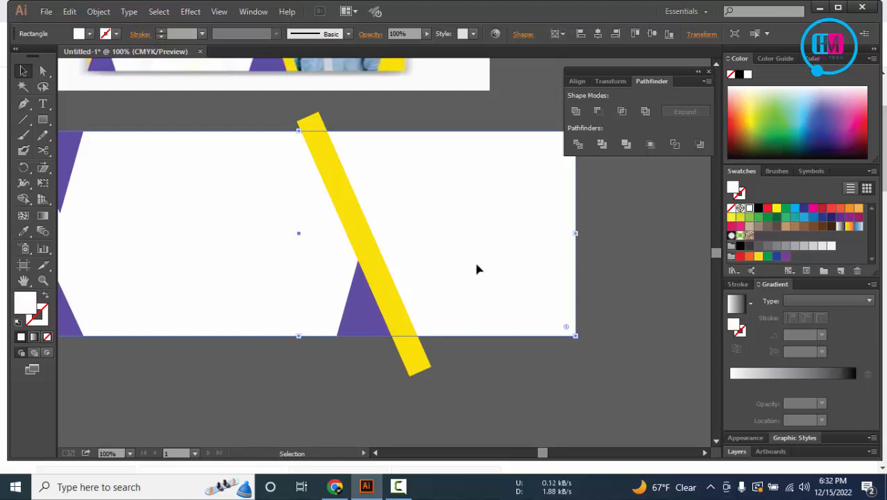
left_click(333, 184, "shift")
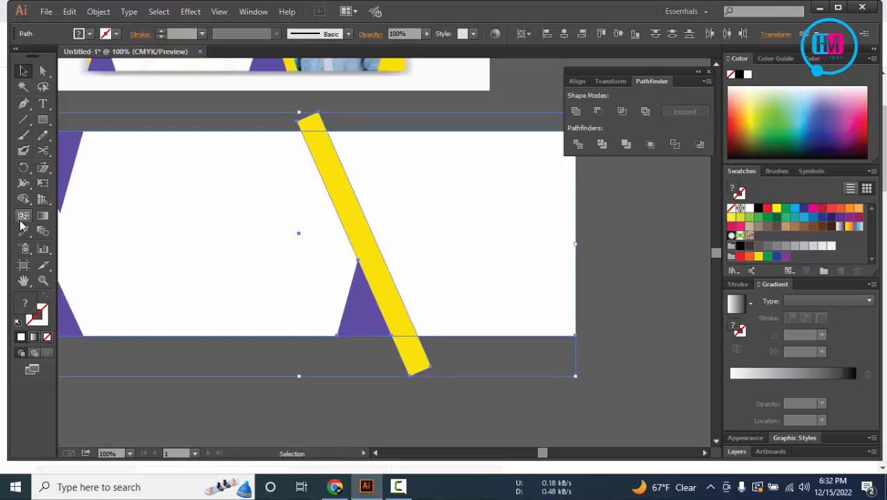
key("shift+m")
left_click(416, 358)
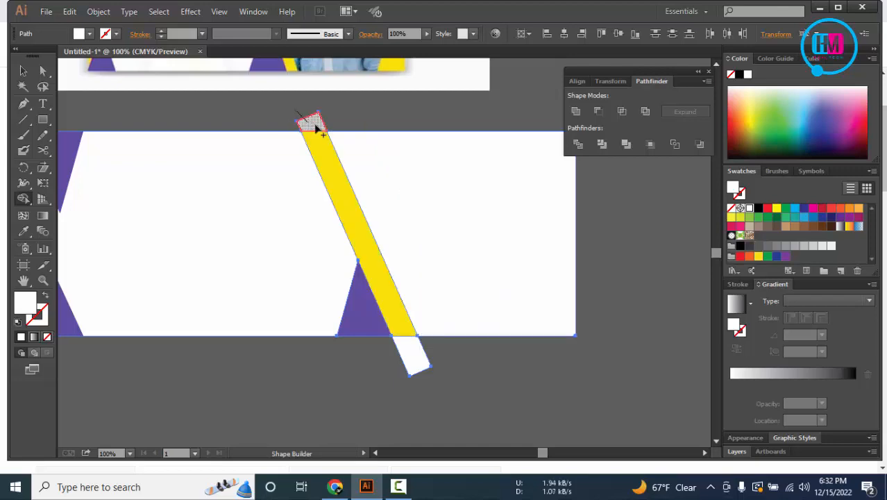
left_click(313, 124)
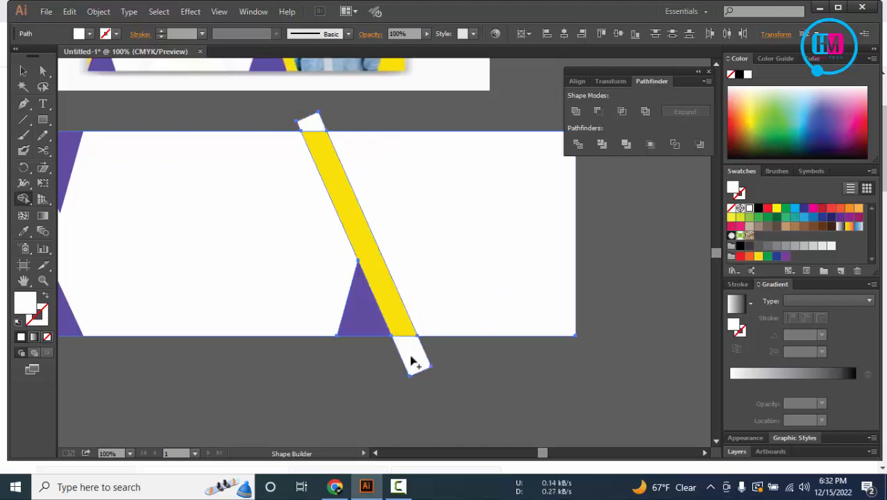
Erase the two split-off end pieces above and below the artboard with the Shape Builder, and deselect the artwork
key("super")
key("super")
left_click(409, 357, "alt")
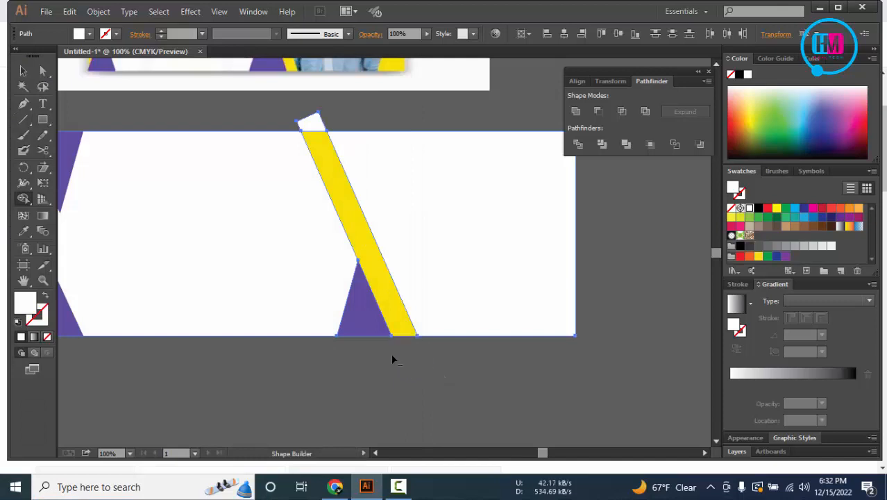
left_click(306, 121, "alt")
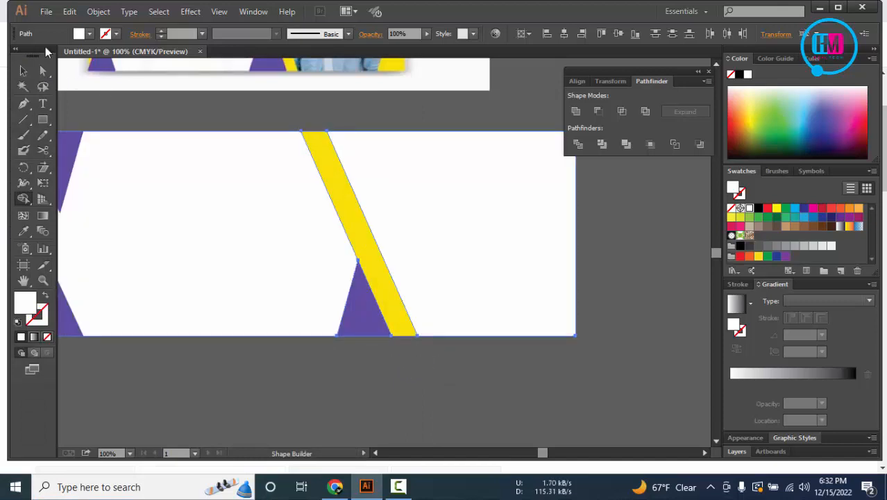
left_click(23, 71)
left_click(262, 98)
Draw a purple triangle about 96 × 164 px in the artboard's lower-right corner with the Pen tool
scroll(381, 149, "down", 1)
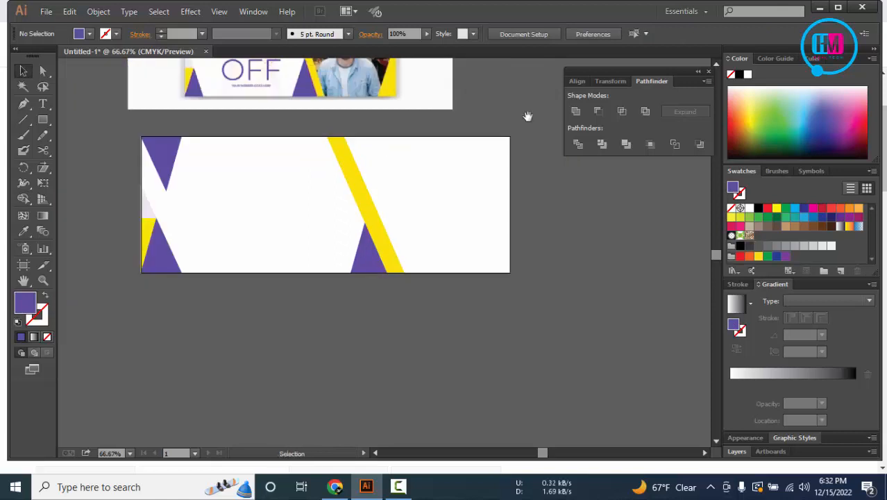
left_click_drag(527, 116, 476, 236)
key("p")
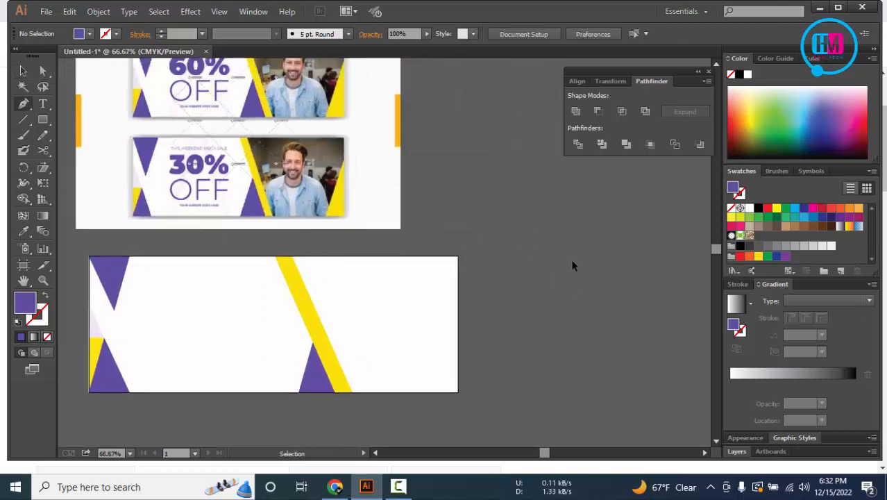
left_click(457, 393)
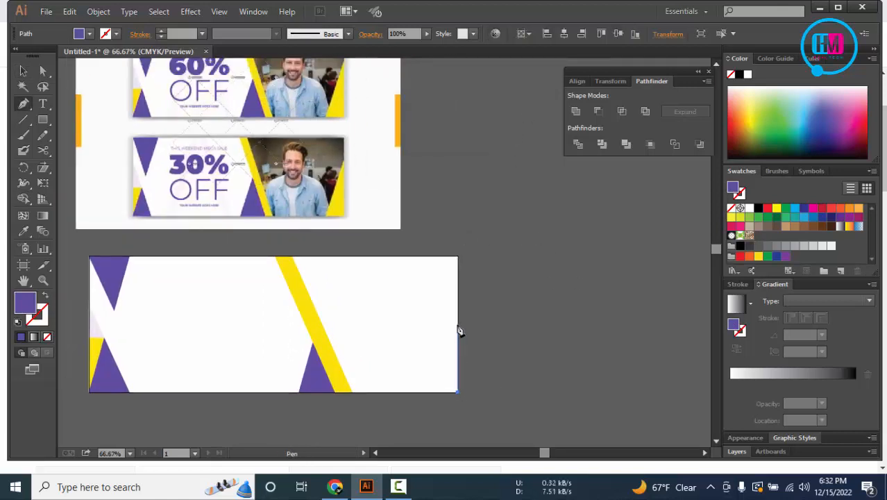
left_click(458, 323)
left_click(415, 393)
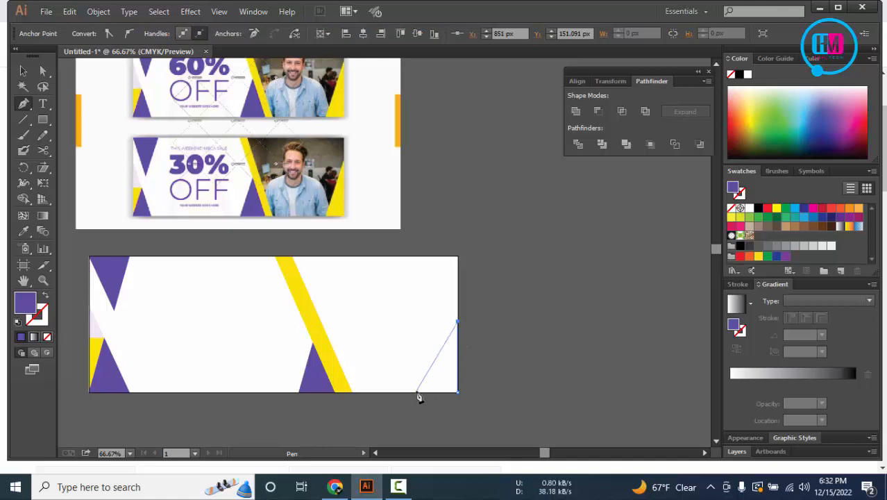
left_click(457, 393)
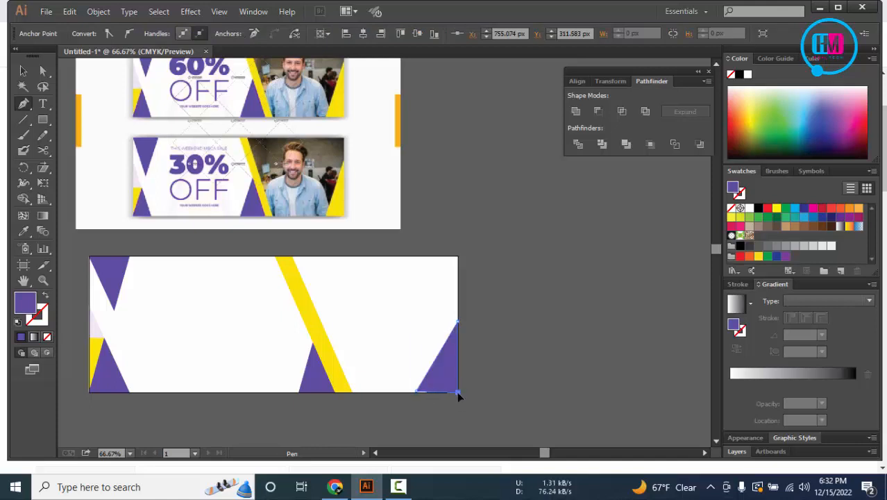
Move the lower-left anchor of the purple corner triangle down to about the artboard's bottom edge with Direct Selection
scroll(457, 393, "up", 5)
key("a")
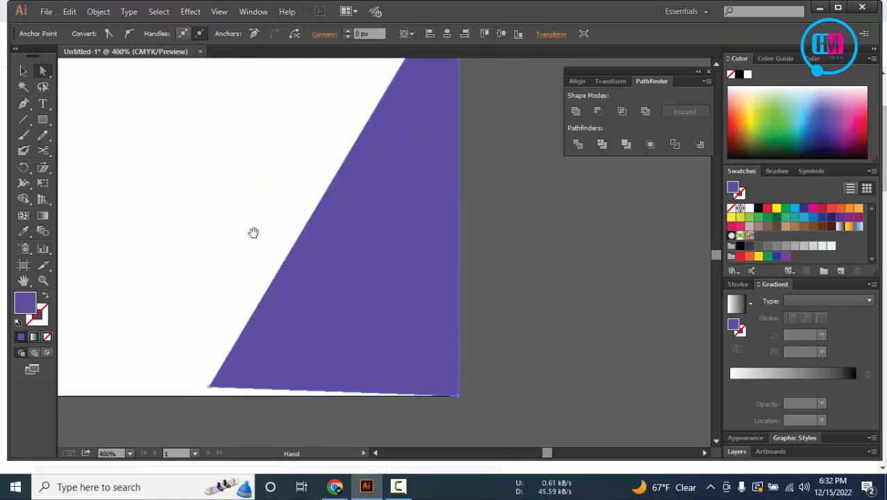
scroll(281, 205, "left", 3)
key("v")
left_click(256, 200)
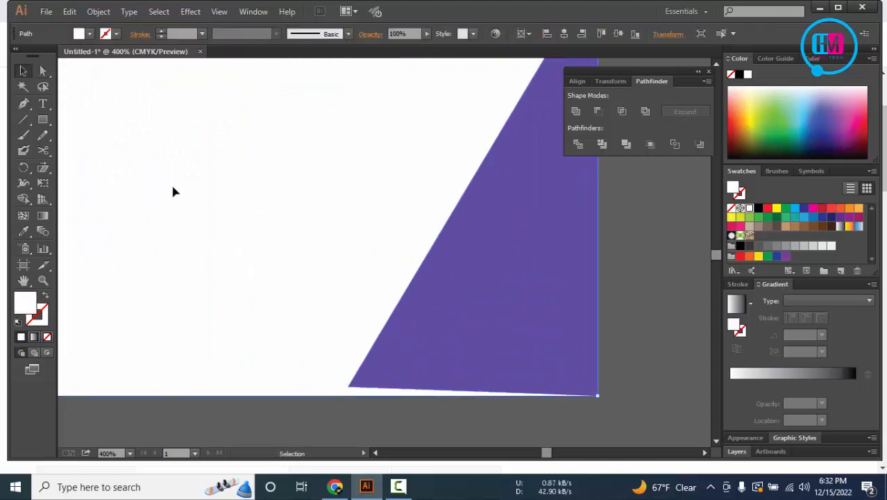
left_click(248, 271)
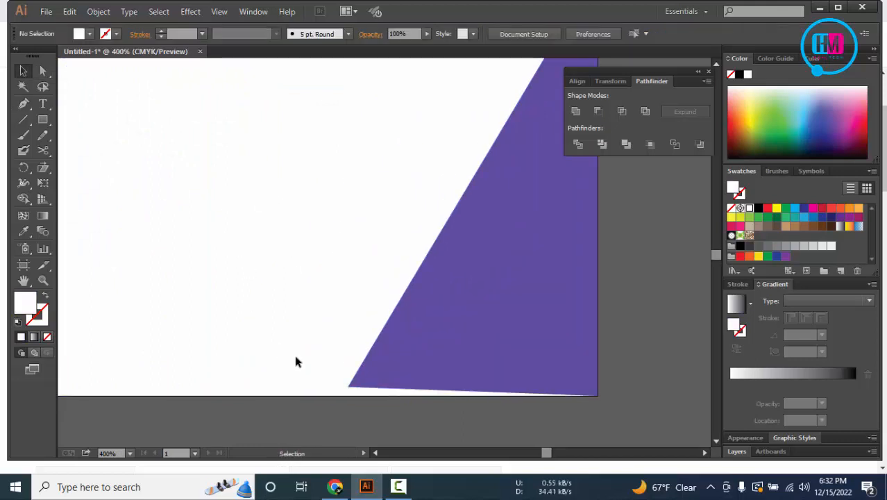
key("a")
left_click_drag(313, 351, 338, 399)
scroll(347, 399, "left", 1)
Align the triangle's lower-left anchor exactly with the artboard's bottom edge, working at 6400% magnification
scroll(362, 398, "up", 4)
scroll(449, 395, "up", 4)
scroll(446, 378, "up", 1)
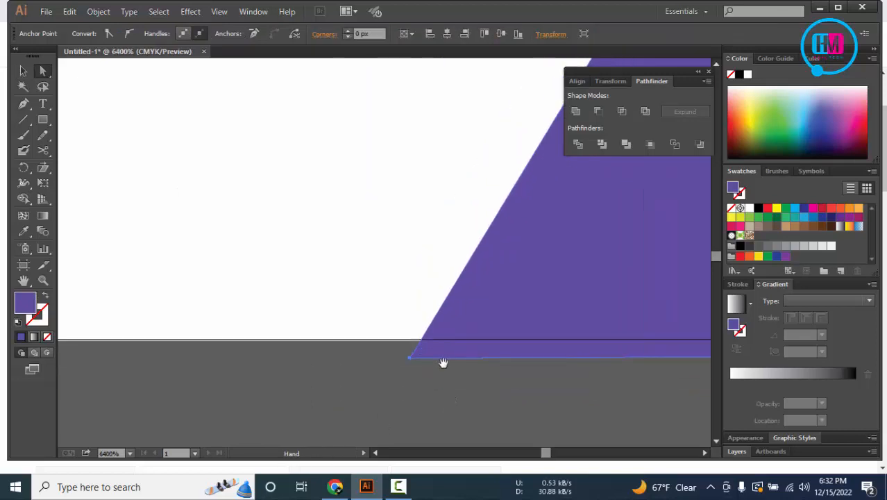
left_click(410, 363)
left_click(415, 358)
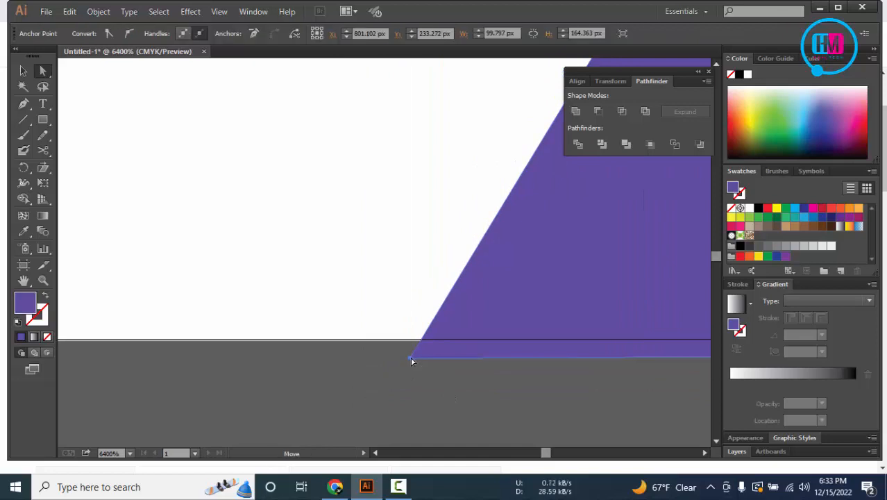
left_click_drag(411, 361, 409, 352)
scroll(397, 356, "down", 3)
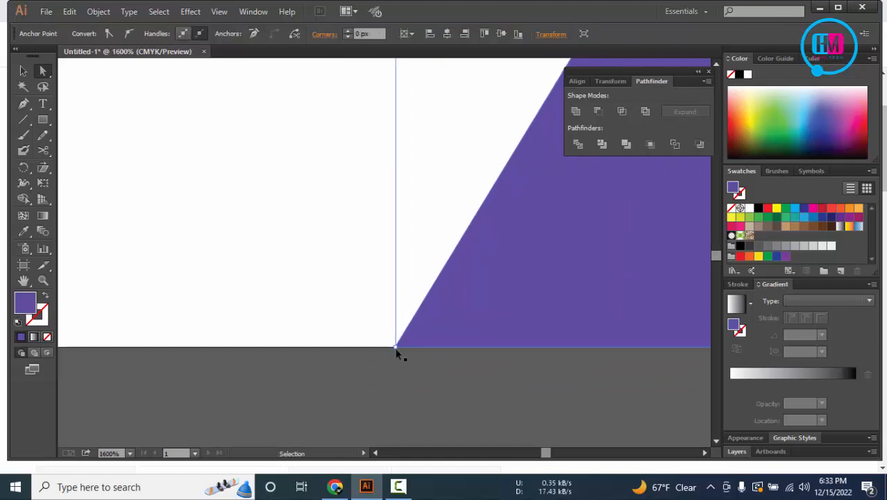
scroll(398, 353, "down", 9)
scroll(399, 352, "up", 2)
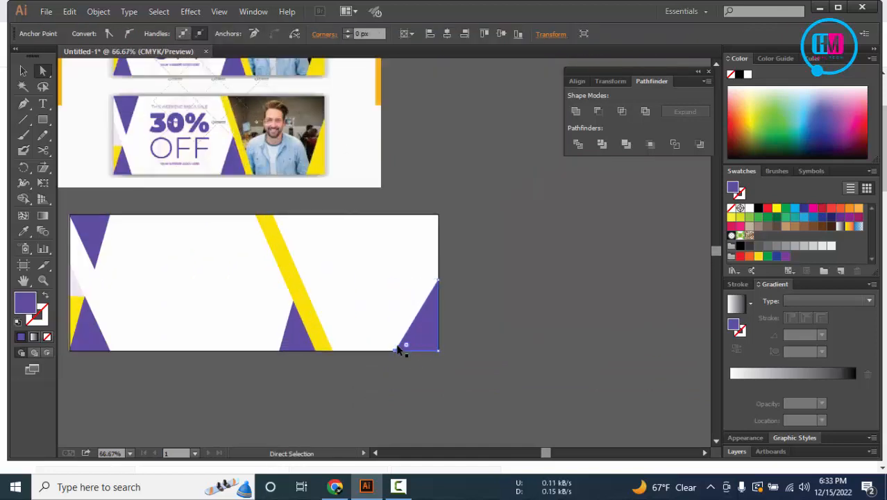
Recolour the lower-right corner triangle with the diagonal band's yellow using the Eyedropper, and deselect it
key("i")
left_click(312, 306)
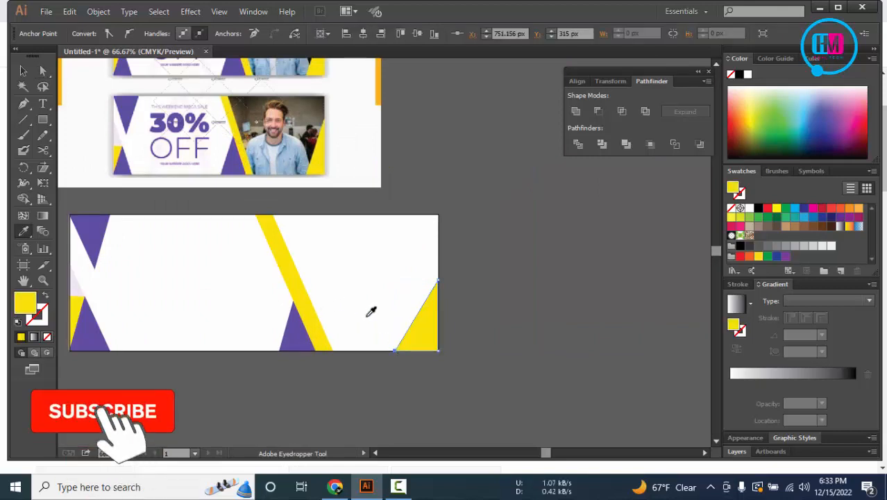
key("v")
left_click(486, 339)
scroll(440, 319, "down", 2)
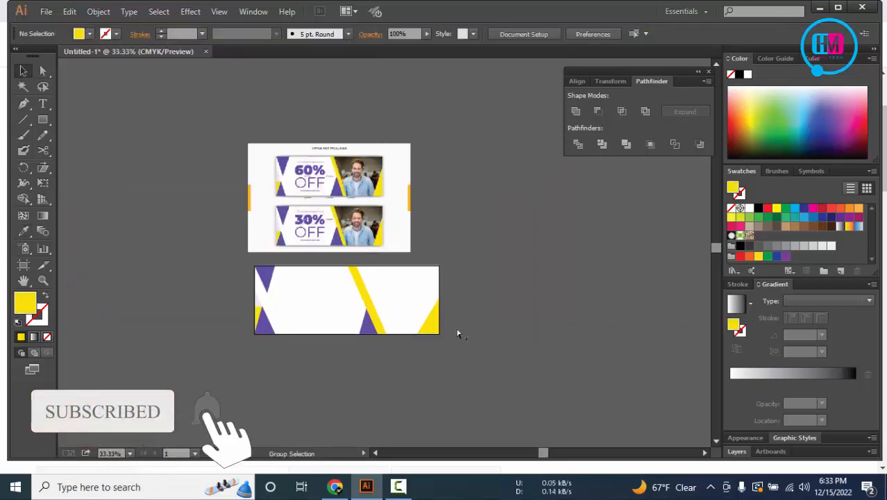
Narrow the yellow corner triangle to about 63 px wide by moving its lower-left anchor along the bottom edge, and deselect it
scroll(427, 324, "up", 7)
left_click_drag(498, 399, 394, 125)
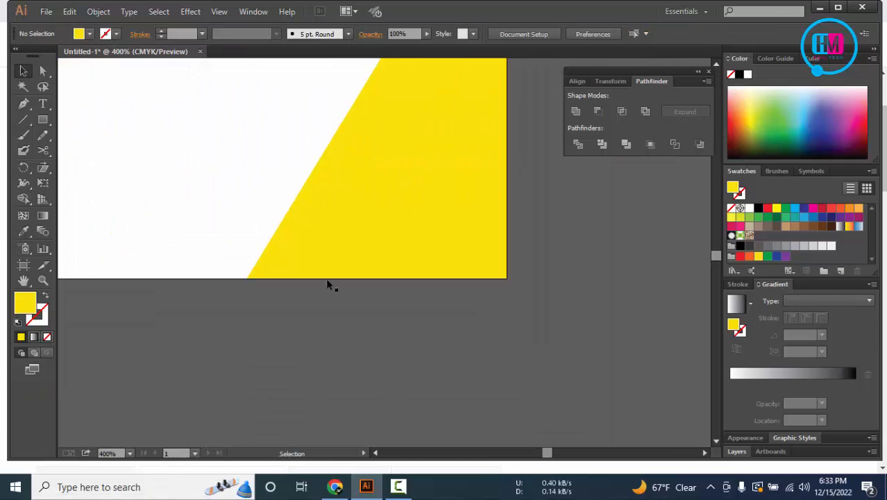
key("a")
left_click_drag(231, 266, 342, 278)
scroll(343, 278, "down", 3)
scroll(344, 280, "down", 3)
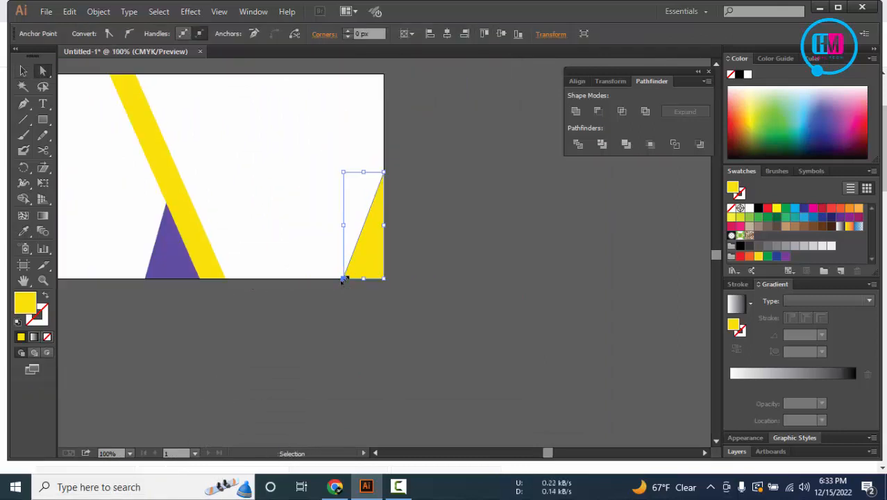
key("v")
left_click(452, 338)
left_click_drag(343, 352, 458, 406)
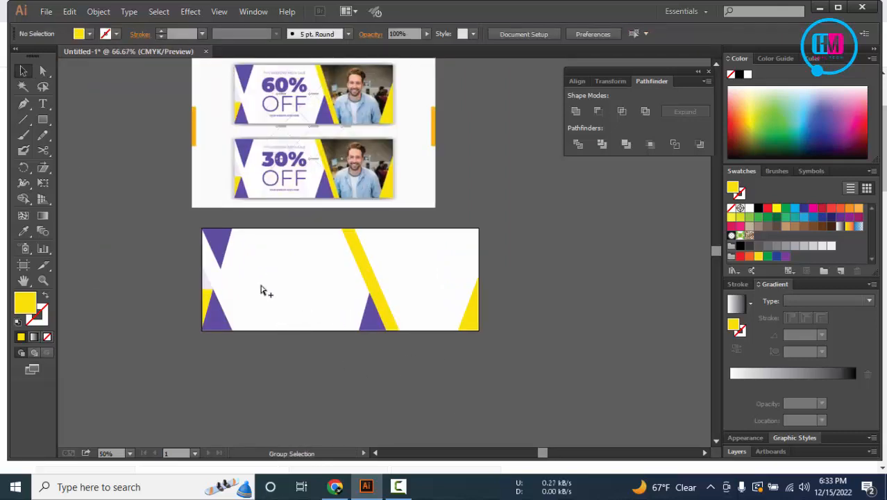
Start a Pen path along the artboard's bottom edge from the band's lower-right corner to the yellow triangle's lower-left corner
scroll(261, 289, "up", 1)
key("p")
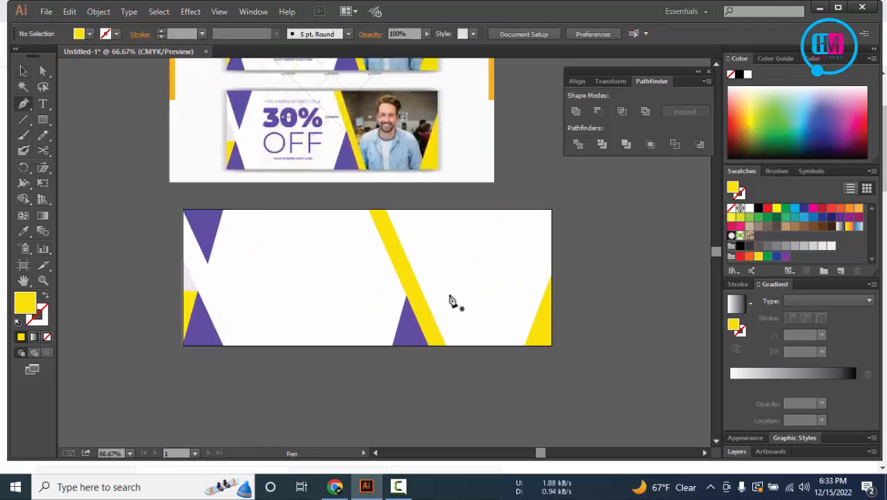
scroll(450, 351, "up", 3)
left_click(438, 345)
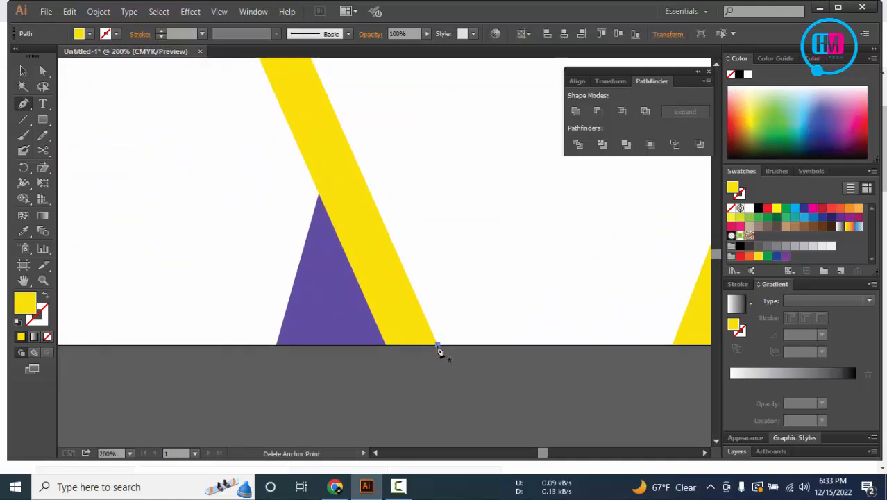
scroll(437, 347, "down", 1)
left_click(465, 379, "ctrl")
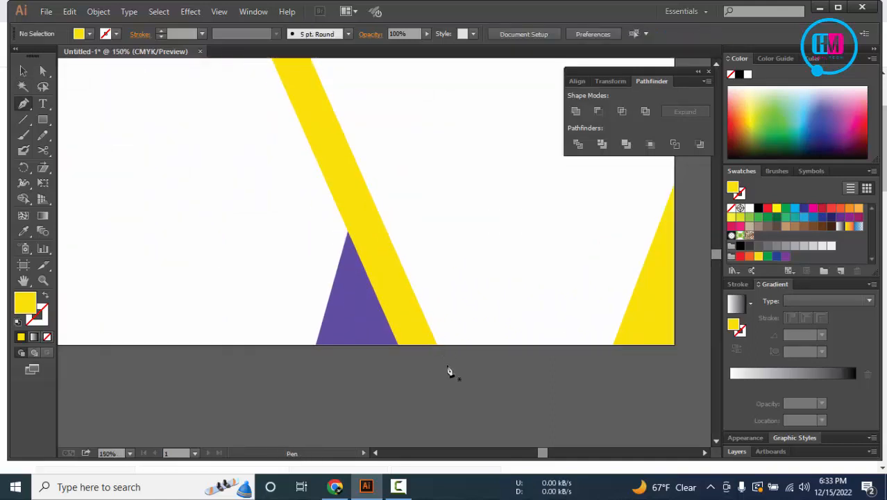
left_click(438, 344)
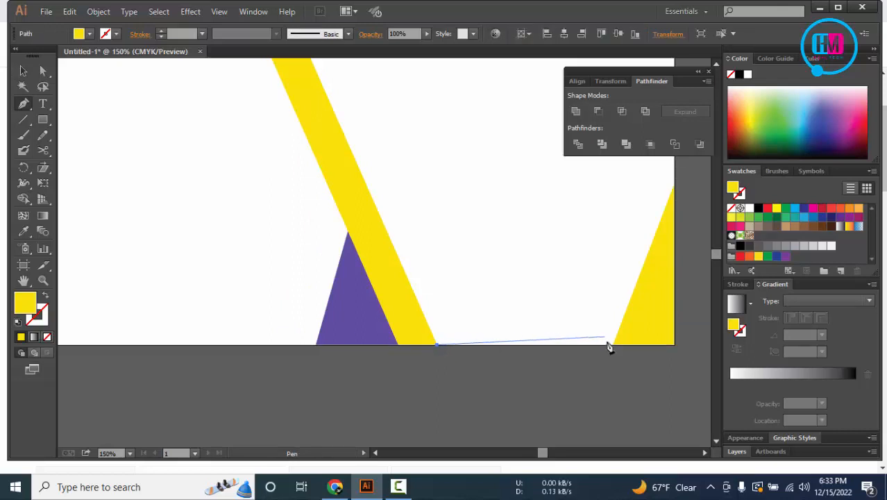
left_click(614, 345)
left_click_drag(684, 193, 444, 330)
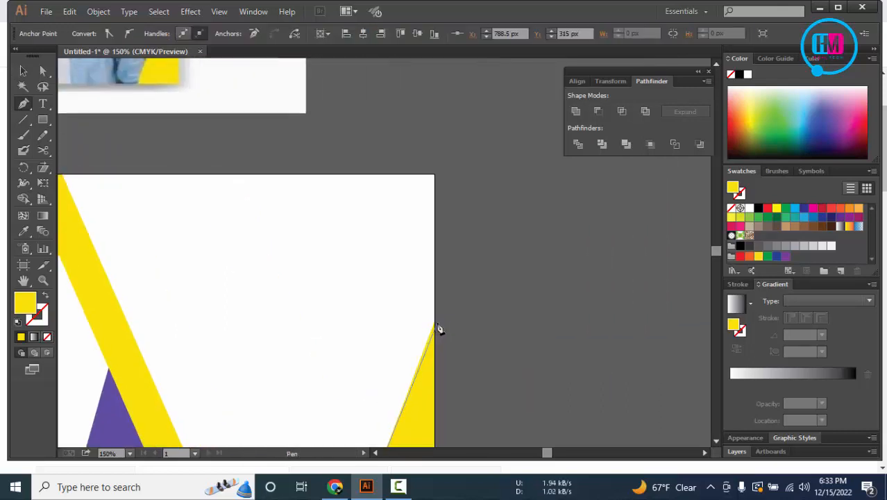
Close the photo panel path through the triangle's tip, the artboard's upper-right corner and the band's upper-right corner
left_click(435, 324)
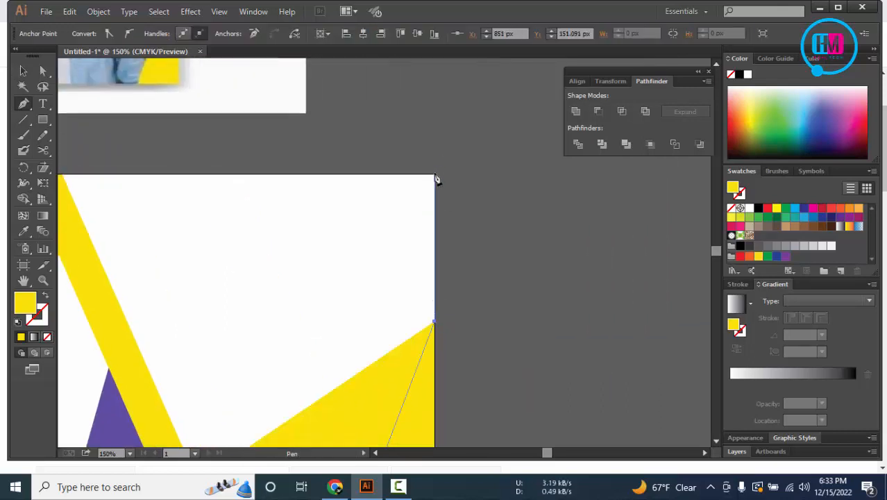
left_click(436, 175)
left_click_drag(322, 168, 587, 186)
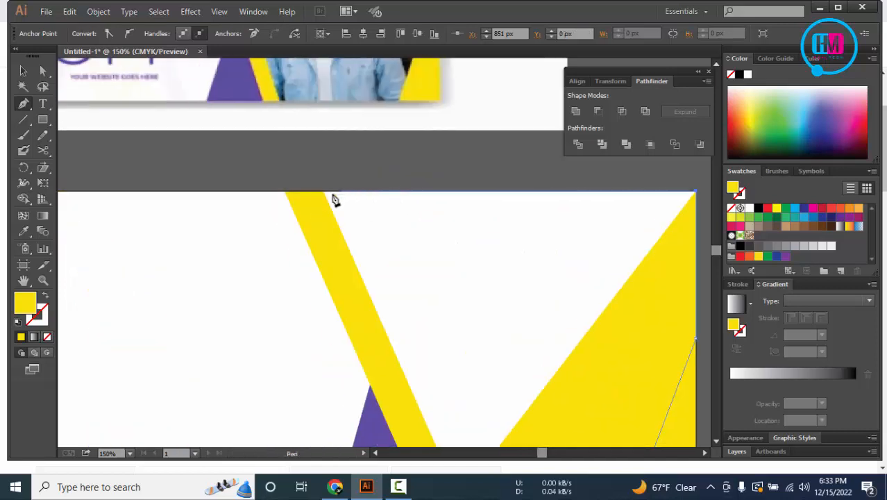
left_click(324, 195)
scroll(400, 287, "down", 5)
scroll(400, 288, "right", 2)
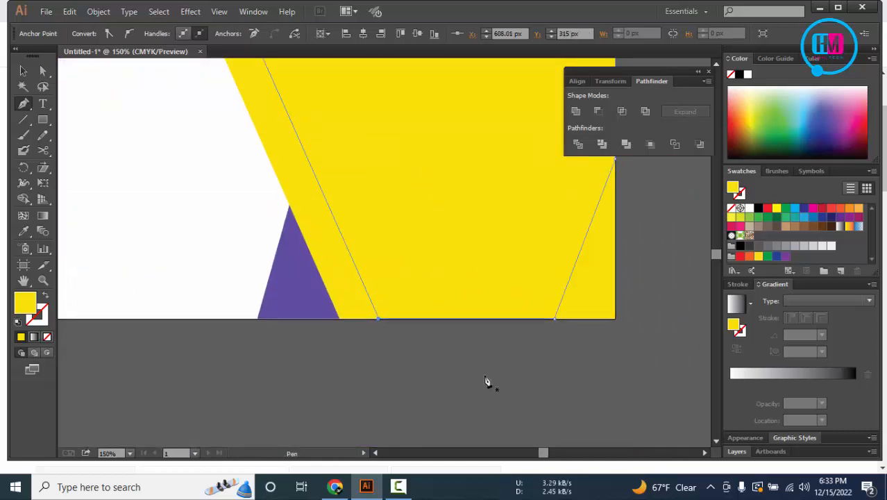
Fill the new panel with the background's white using the Eyedropper, and deselect it
key("i")
left_click(196, 230)
scroll(325, 328, "down", 3)
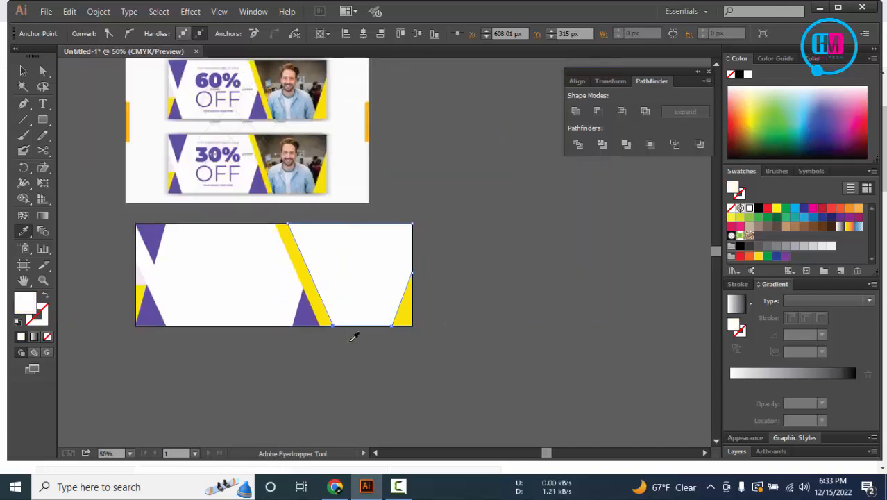
key("v")
left_click(427, 400)
Add the text line "Your Companny Details" in the white area between the purple triangles and the yellow band
scroll(426, 404, "left", 3)
scroll(306, 313, "up", 2)
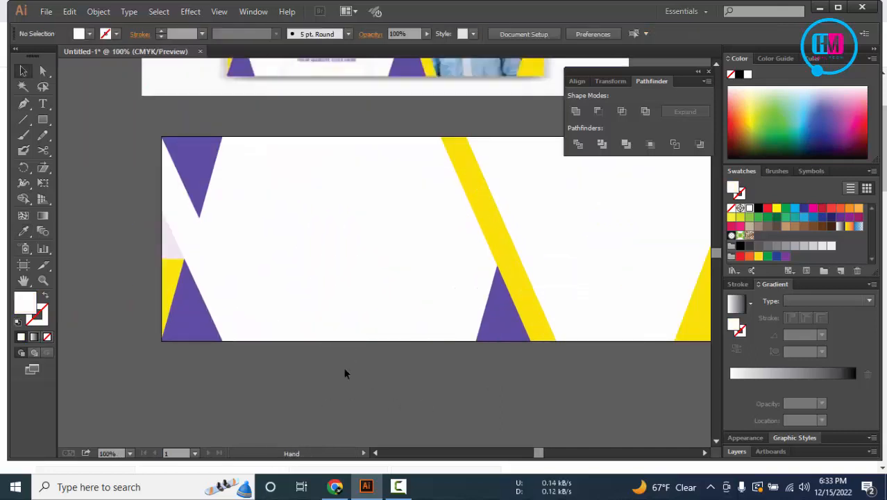
scroll(321, 273, "down", 2)
left_click_drag(341, 204, 372, 264)
key("t")
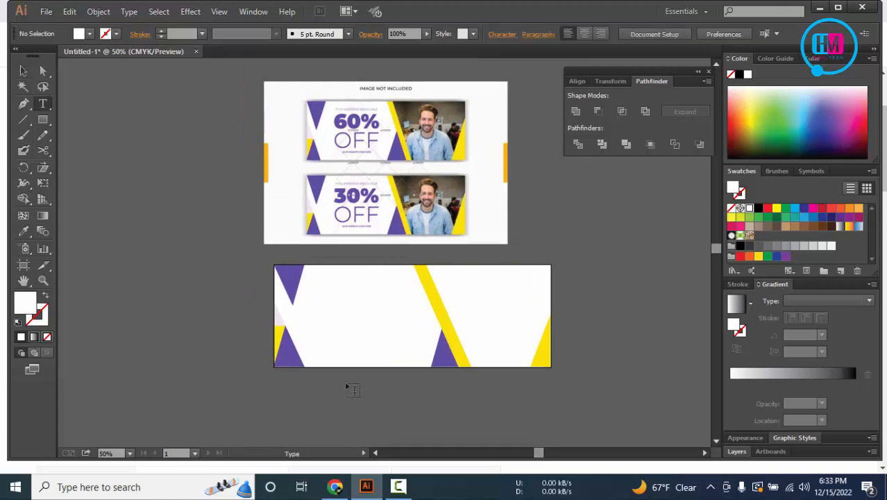
left_click(333, 314)
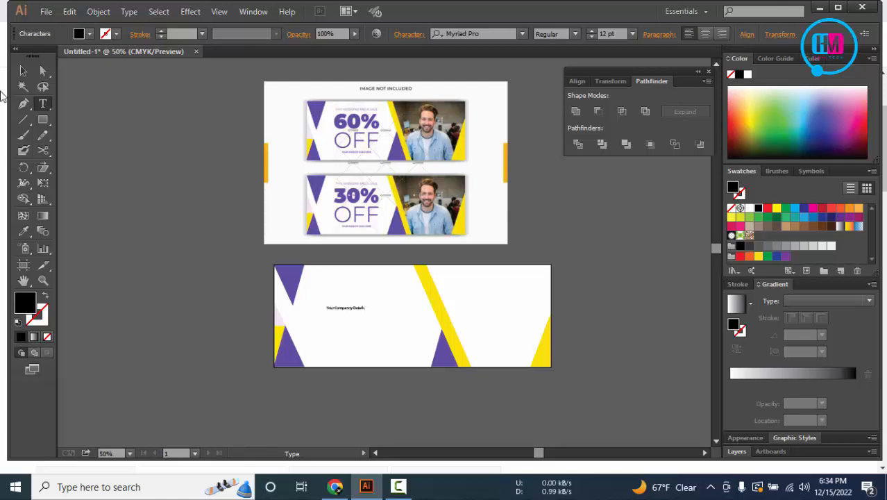
left_click(24, 72)
Set the font of the "Your Companny Details" line to Open Sans
scroll(336, 295, "up", 4)
left_click_drag(374, 350, 417, 252)
left_click(476, 32)
type("o")
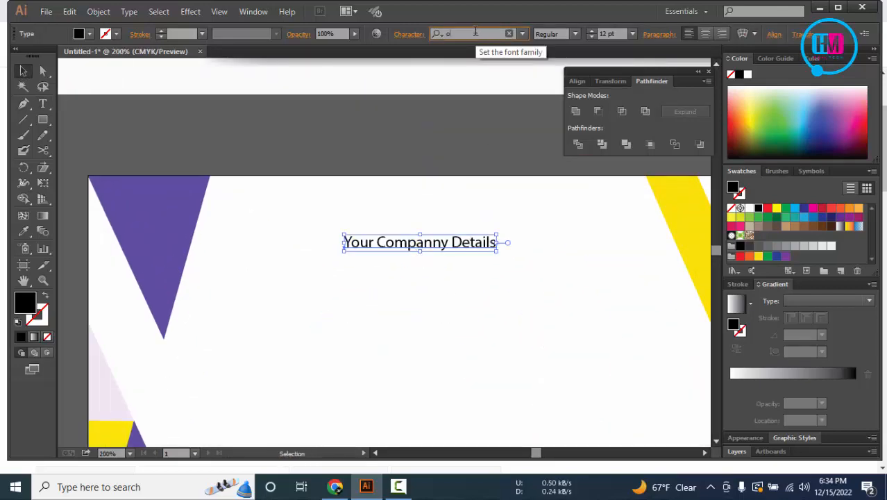
type("pens")
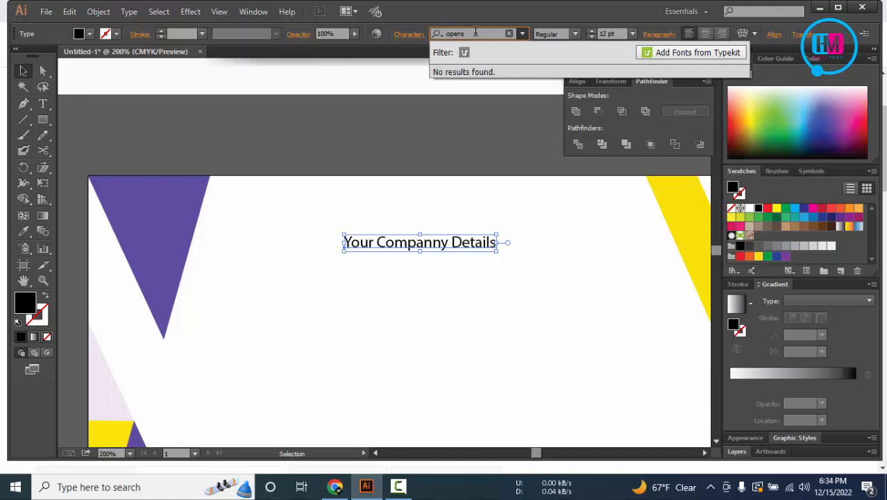
key("BackSpace")
left_click(488, 73)
Duplicate the company details line just below itself and change the copy's text to "60%"
left_click_drag(486, 253, 477, 293)
scroll(440, 185, "down", 3)
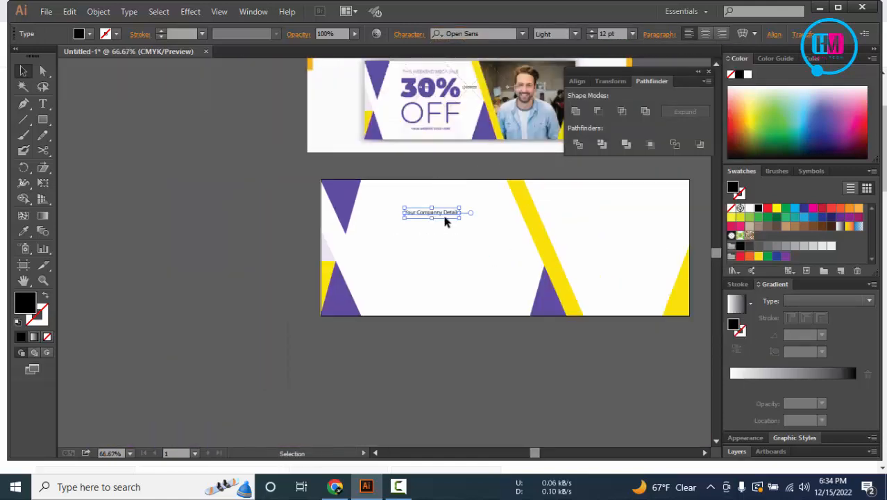
mouse_move(438, 213)
left_mouse_down()
mouse_move(438, 233)
mouse_move(438, 224)
left_mouse_up()
double_click(439, 225)
key("ctrl+a")
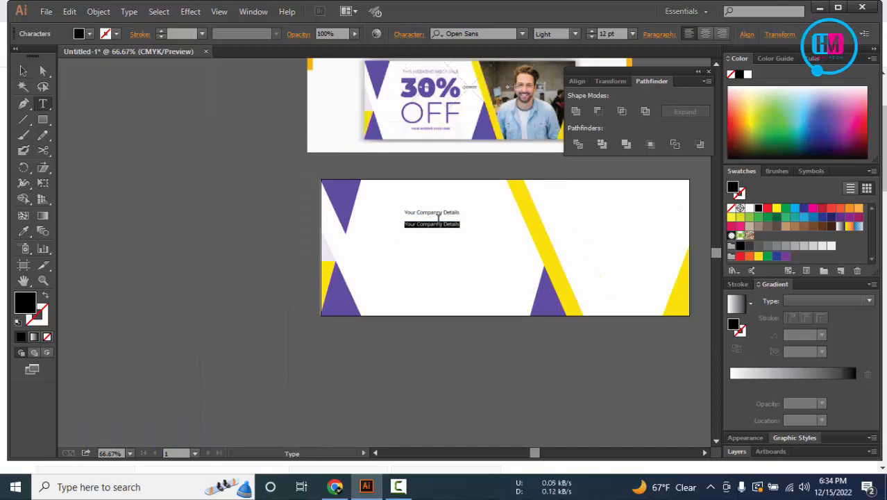
type("60")
left_click(23, 71)
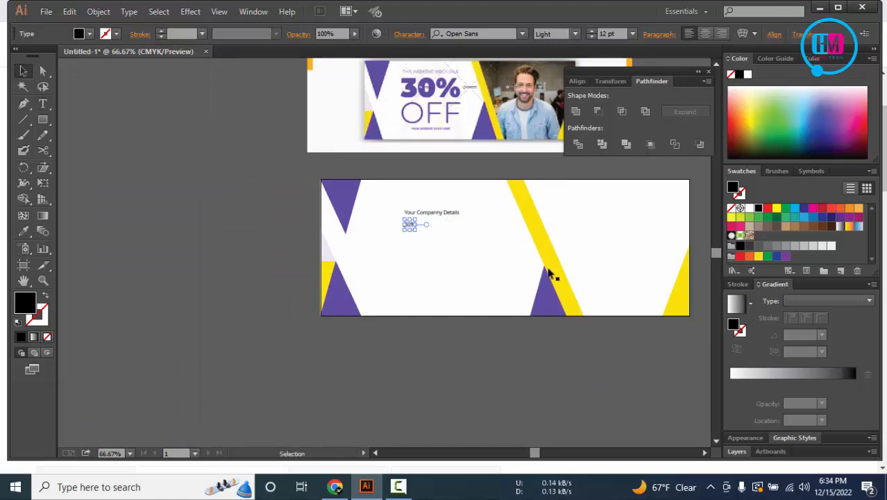
Set the "60%" text to ExtraBold and scale it up to about 66 pt
scroll(467, 154, "up", 3)
left_click(573, 33)
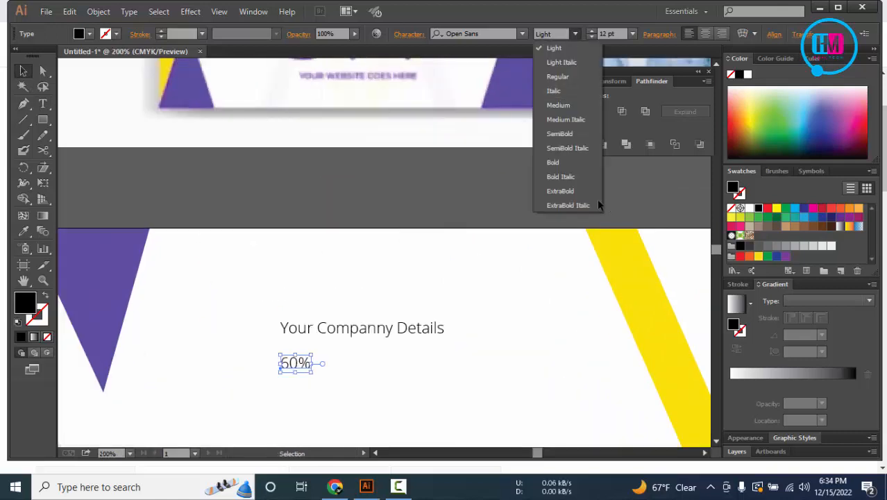
left_click(563, 188)
left_click_drag(459, 289, 463, 225)
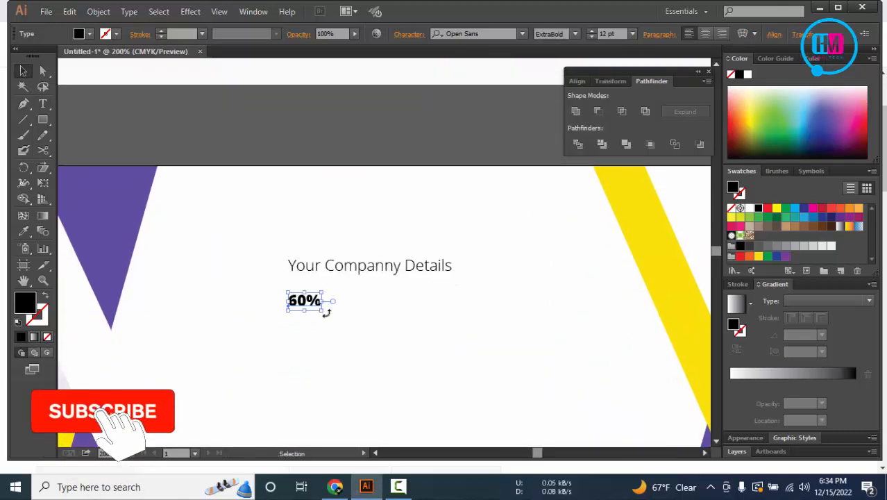
left_click_drag(327, 311, 492, 390)
Duplicate the "60%" text directly below itself and change the copy's text to "OFF"
left_click_drag(407, 354, 391, 357)
scroll(402, 327, "down", 2)
double_click(391, 357)
key("ctrl+a")
type("O")
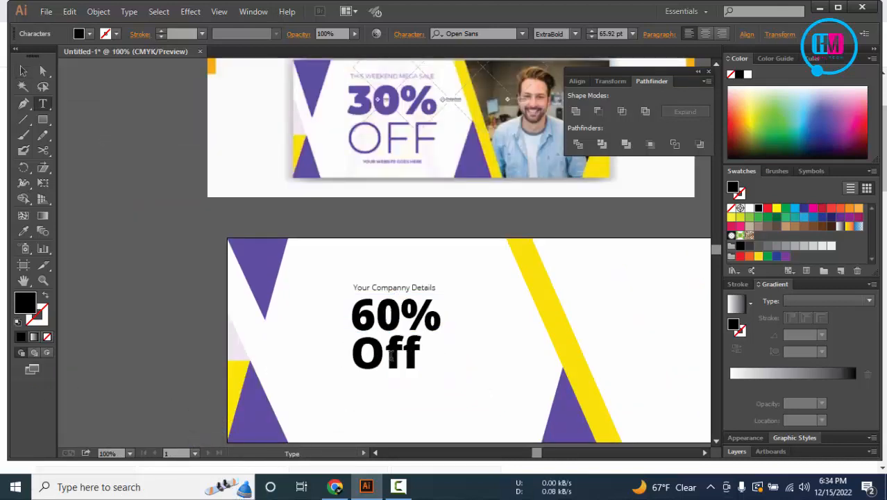
type("ff")
key("BackSpace")
key("BackSpace")
type("FF")
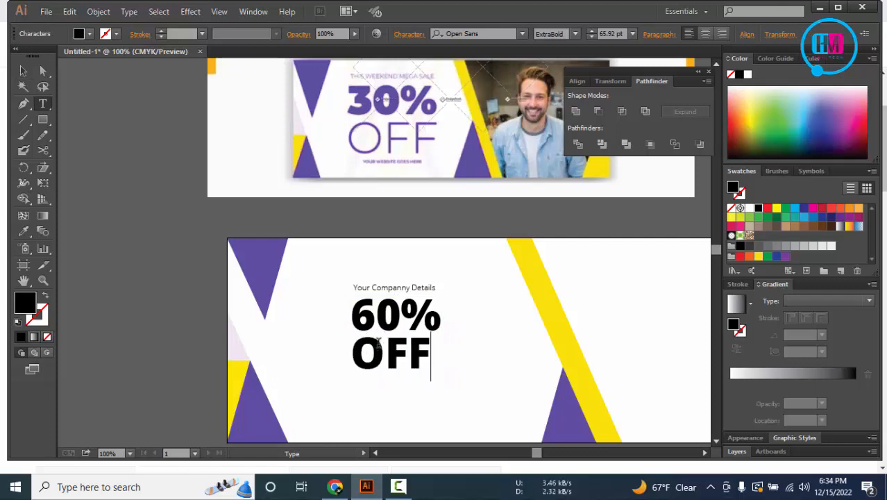
Lighten the font style of the word "OFF", trying Bold and choosing Regular
double_click(378, 343)
left_click(574, 34)
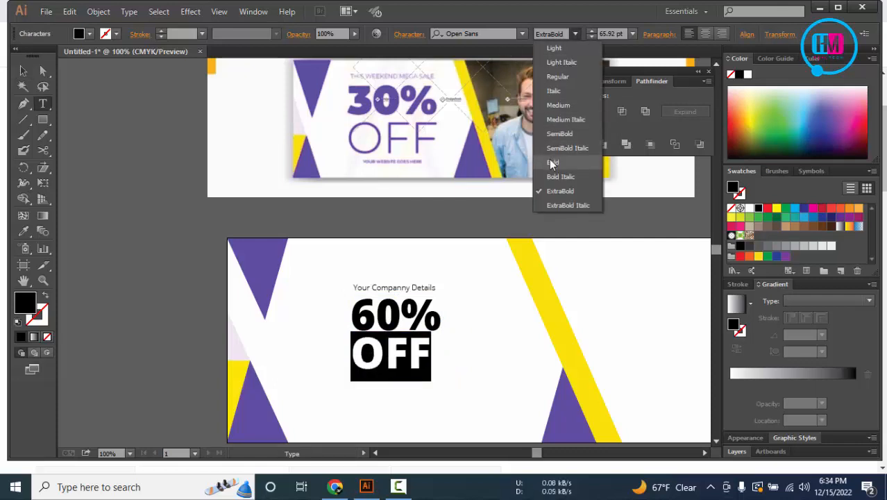
left_click(550, 159)
left_click(575, 34)
left_click(562, 75)
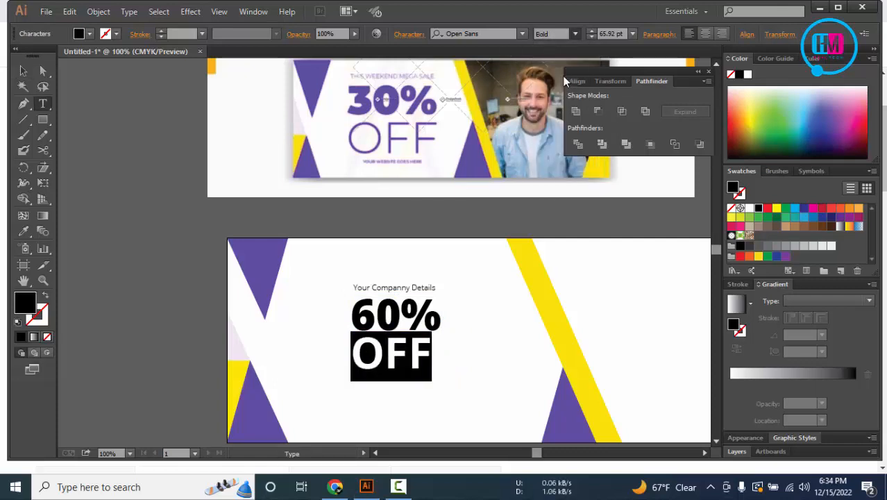
Recolour the company line, "60%" and "OFF" texts with the purple sampled from the lower triangle beside the yellow stripe
left_click(23, 70)
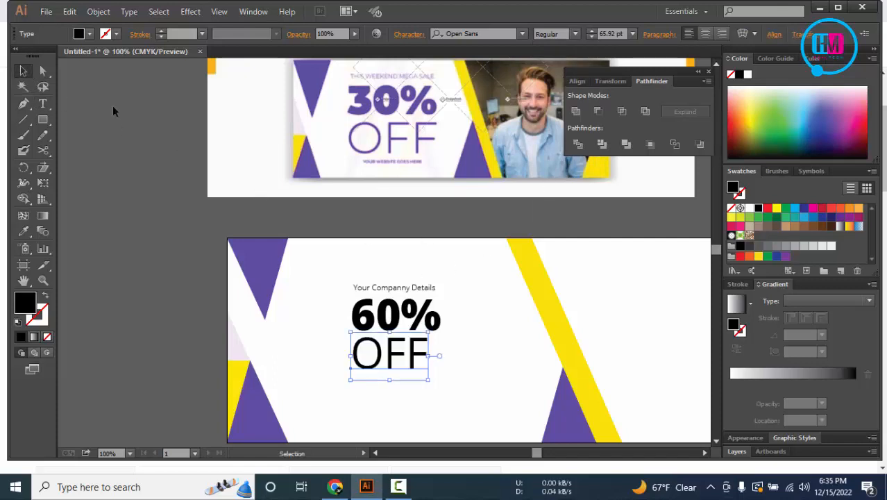
left_click(398, 288)
left_click(403, 321, "shift")
left_click(414, 356, "shift")
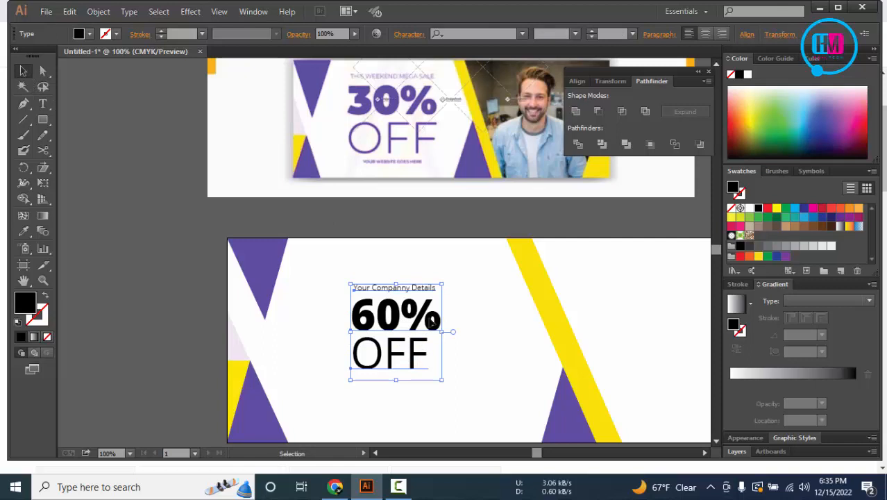
key("i")
left_click(572, 405)
key("v")
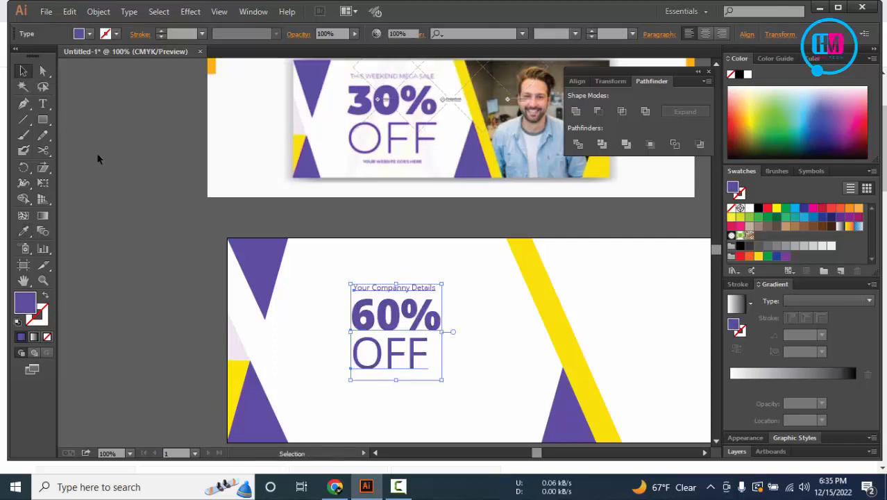
left_click(97, 158)
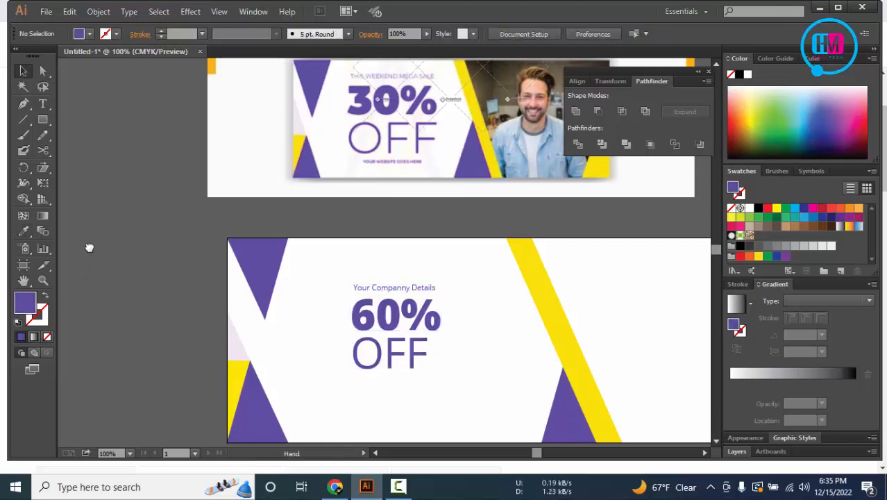
left_click_drag(89, 248, 87, 181)
key("t")
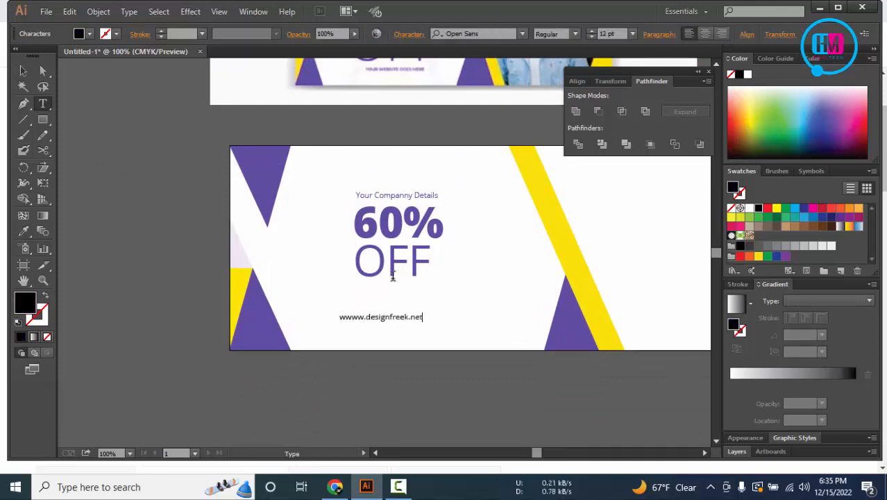
key("BackSpace")
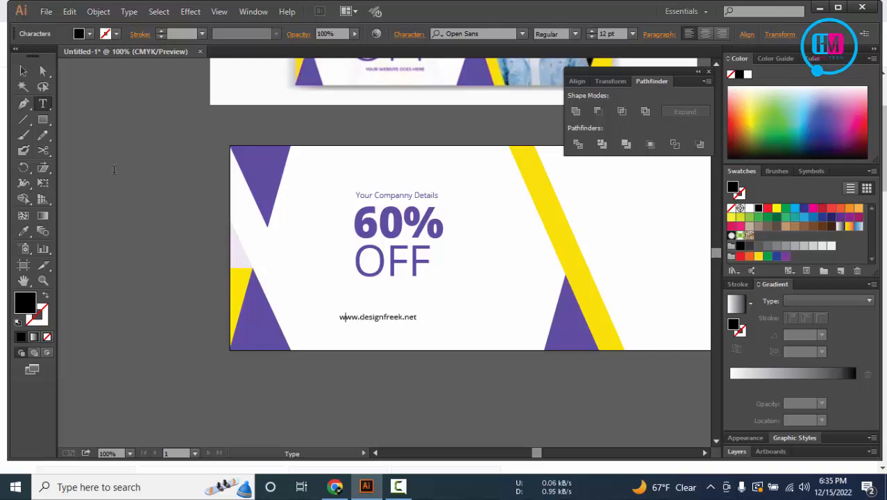
left_click(23, 71)
left_click_drag(461, 156, 465, 214)
left_click_drag(410, 370, 418, 354)
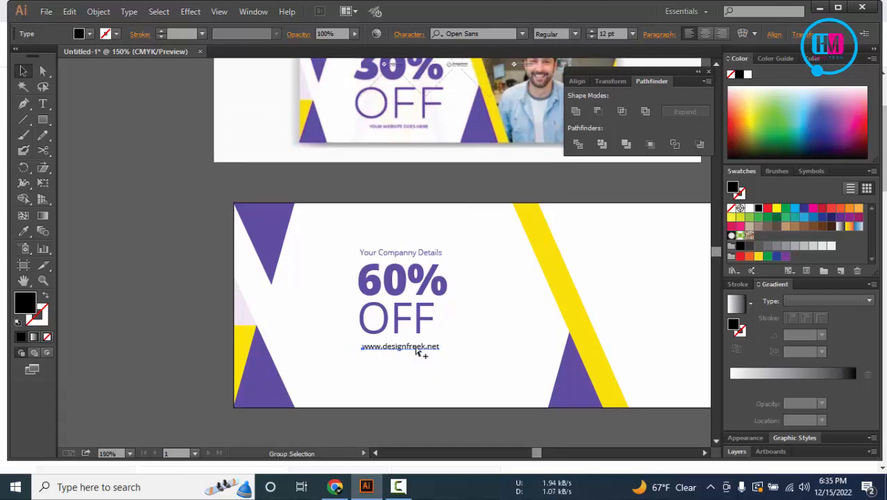
Scale the company details line up to about 28 pt and keep it centred above "60%"
scroll(417, 353, "up", 2)
left_click(414, 161)
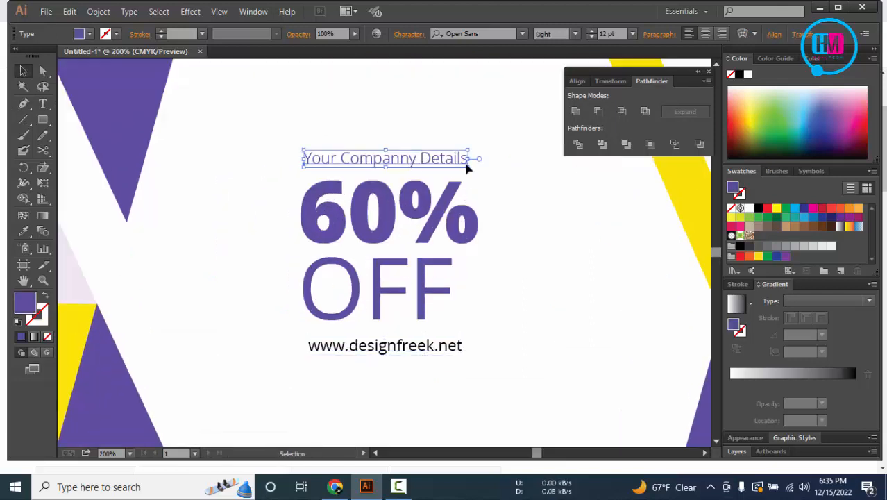
left_click_drag(470, 168, 564, 211)
left_click_drag(439, 159, 435, 168)
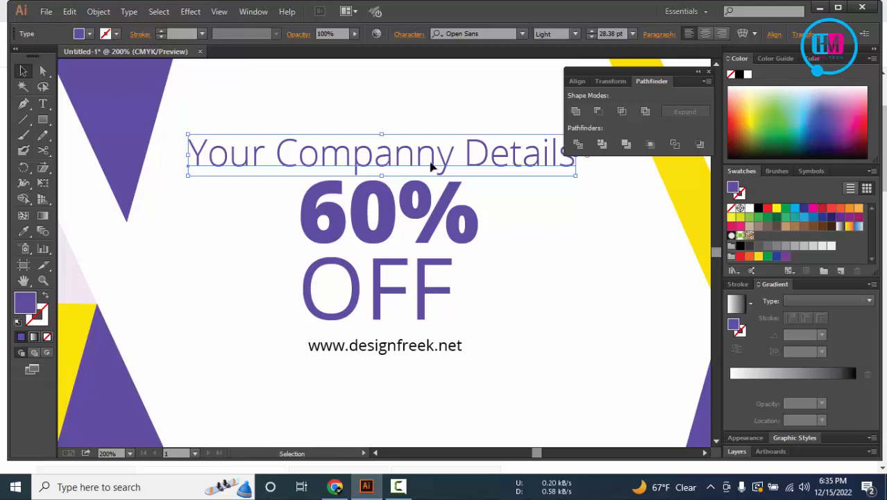
Set the font style of the website line to Light
left_click(421, 349)
scroll(422, 352, "down", 2)
left_click(573, 34)
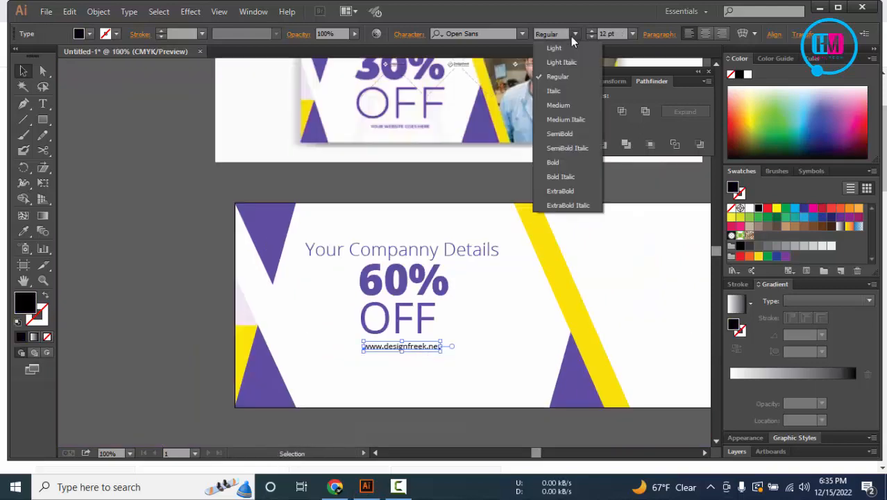
left_click(566, 52)
left_click(398, 417)
scroll(400, 415, "down", 2)
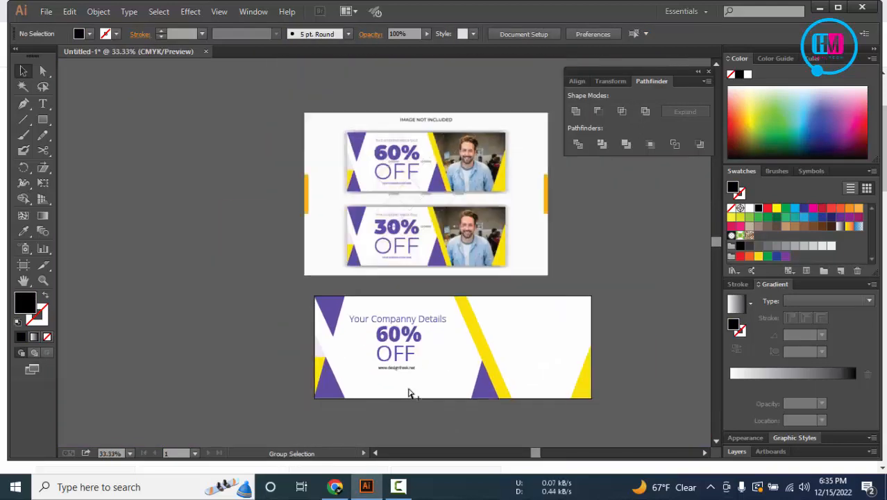
scroll(410, 392, "up", 1)
scroll(409, 393, "up", 2)
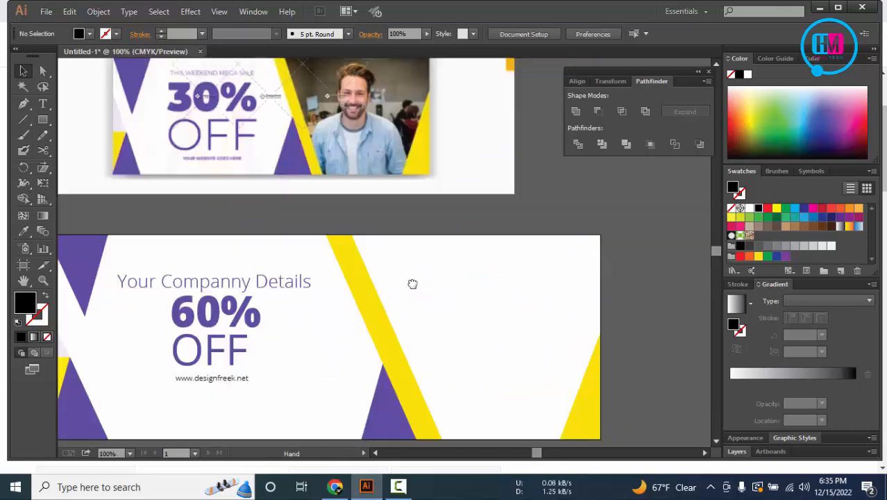
Switch to Chrome and search the web for "fashion model" in a new tab
left_click(335, 486)
scroll(365, 241, "up", 2)
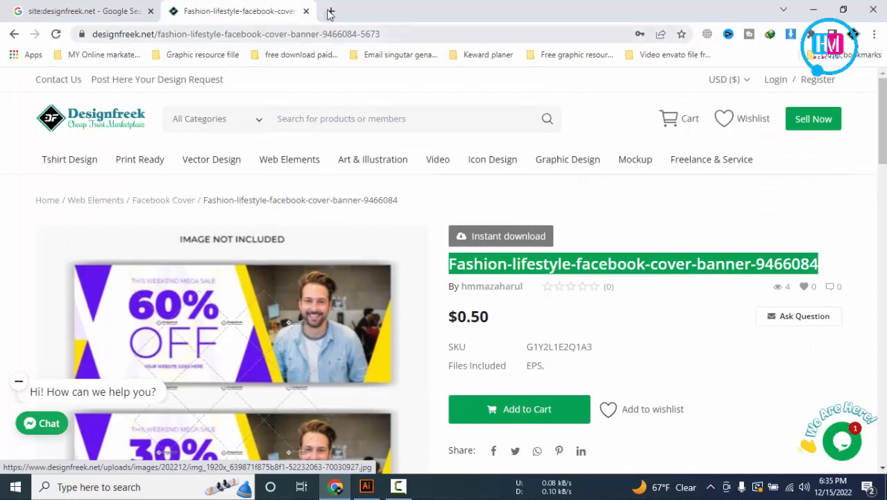
key("ctrl+t")
left_click(295, 31)
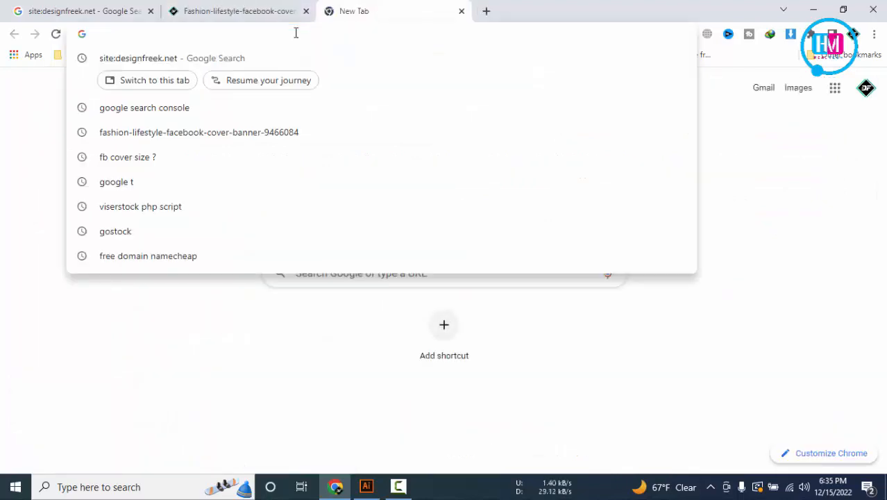
type("fashio")
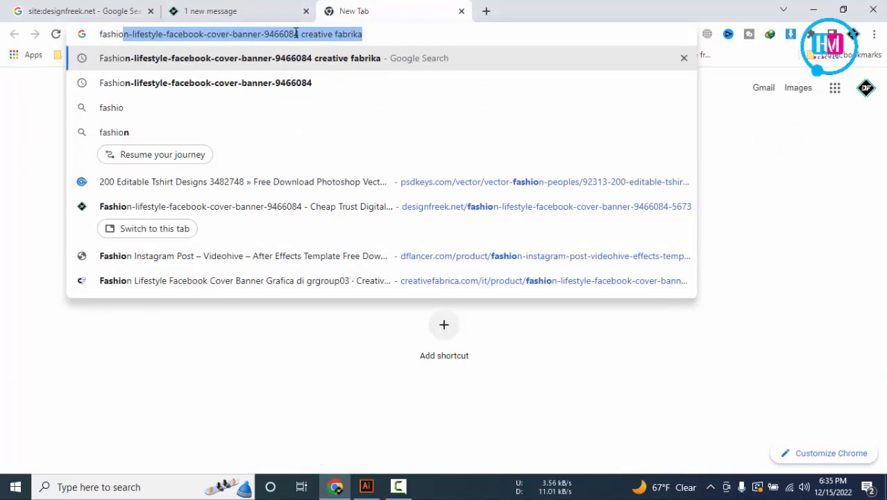
type("n model")
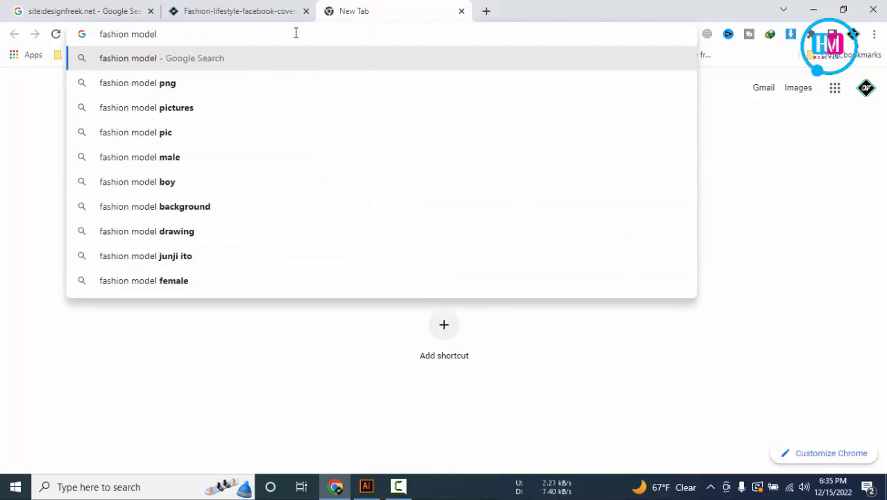
key("Return")
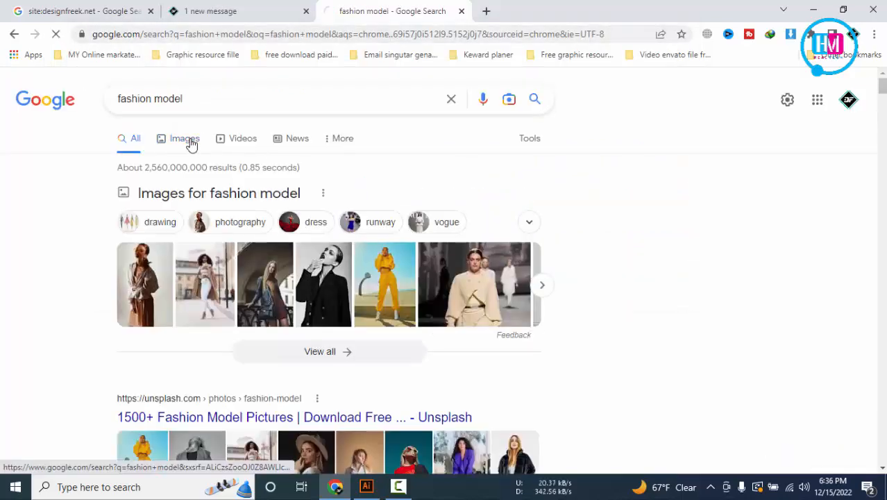
Show the image results and copy the Vogue runway photo of the model in the beige outfit
left_click(192, 143)
scroll(560, 311, "down", 2)
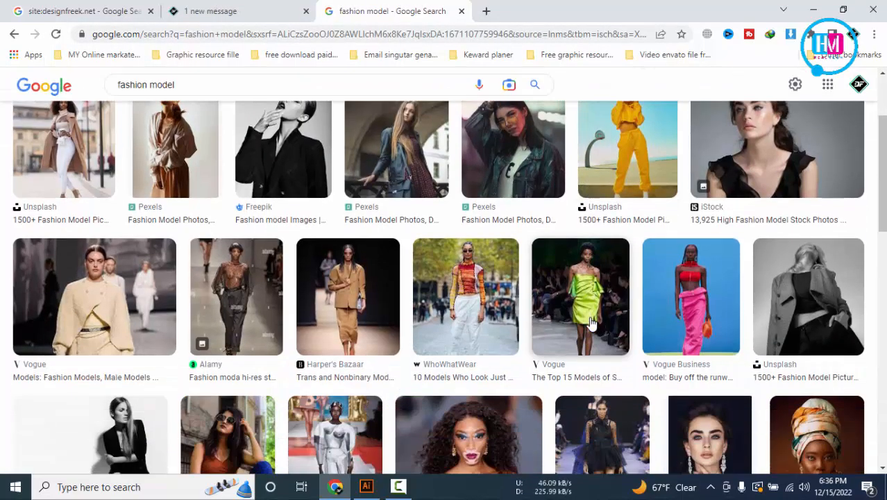
left_click(97, 299)
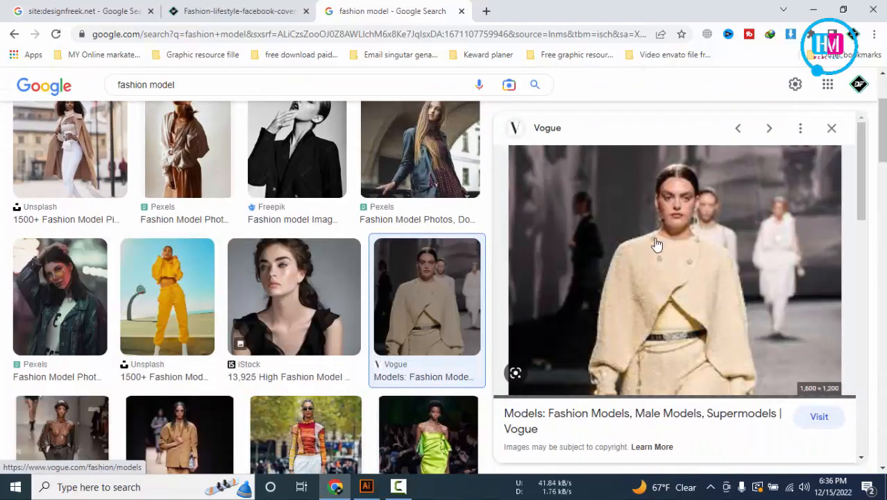
right_click(657, 226)
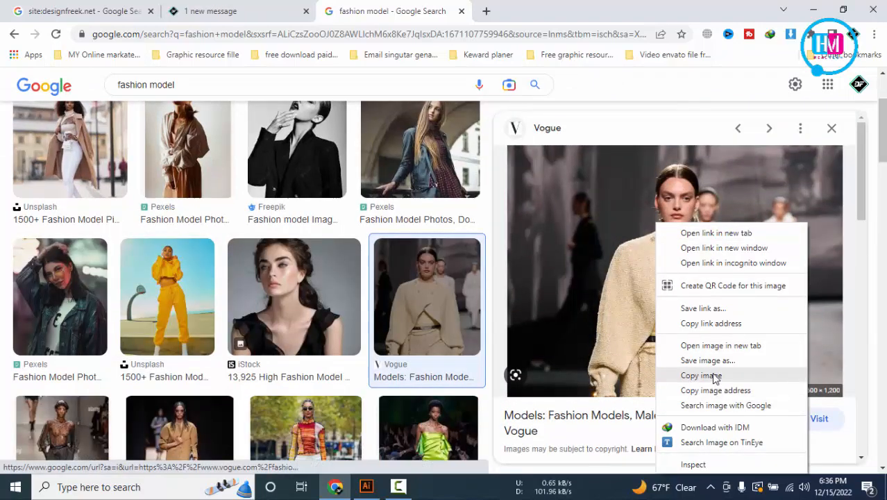
left_click(715, 379)
Switch to Illustrator, paste the model photo and scale it down over the photo area of the banner
left_click(366, 487)
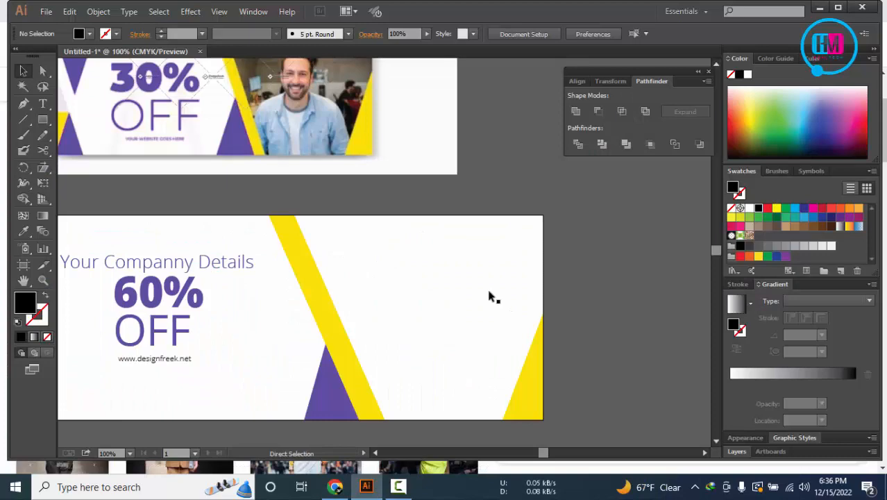
key("ctrl+v")
scroll(506, 305, "down", 5)
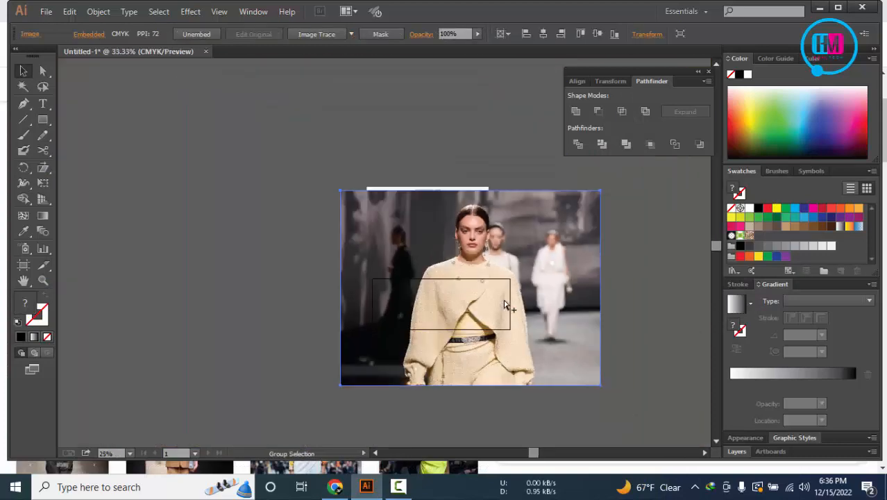
scroll(507, 305, "up", 2)
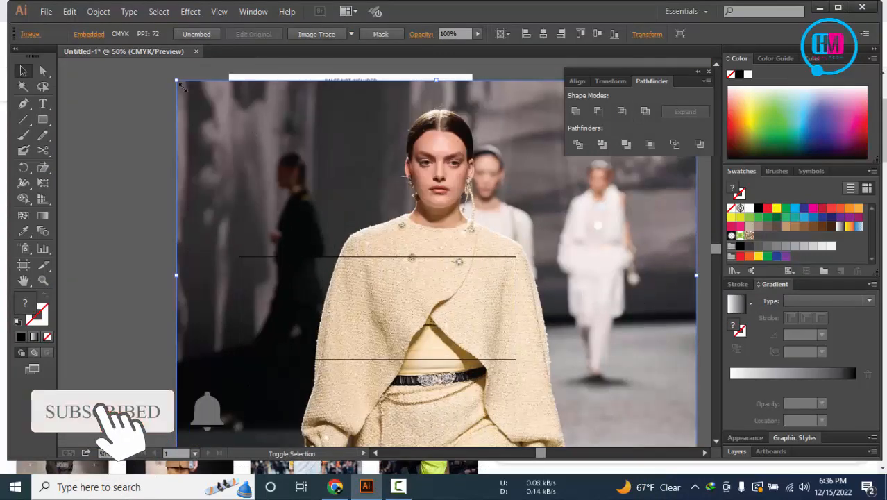
left_click_drag(176, 80, 349, 208)
scroll(595, 303, "up", 2)
left_click_drag(567, 328, 629, 265)
left_click_drag(374, 240, 394, 268)
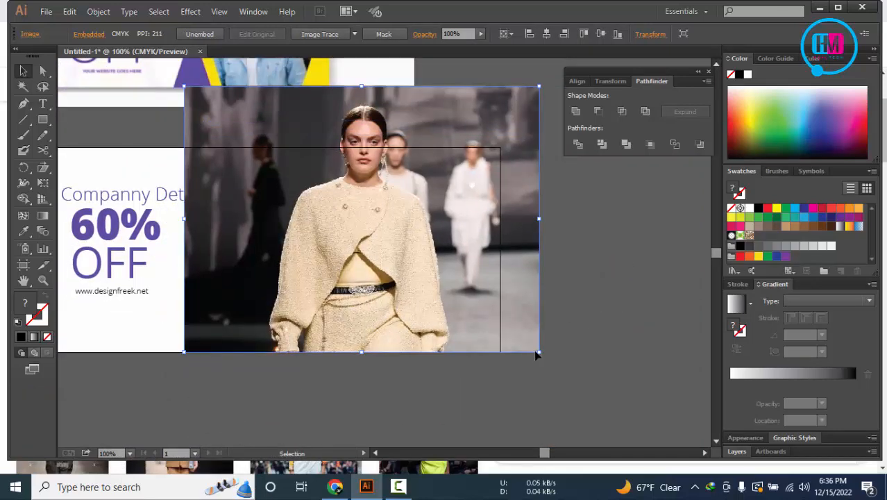
Resize and position the model photo so it just covers the banner's full height and the area beside the yellow stripe
left_click_drag(539, 352, 494, 319)
left_click_drag(441, 250, 451, 284)
scroll(504, 226, "up", 2)
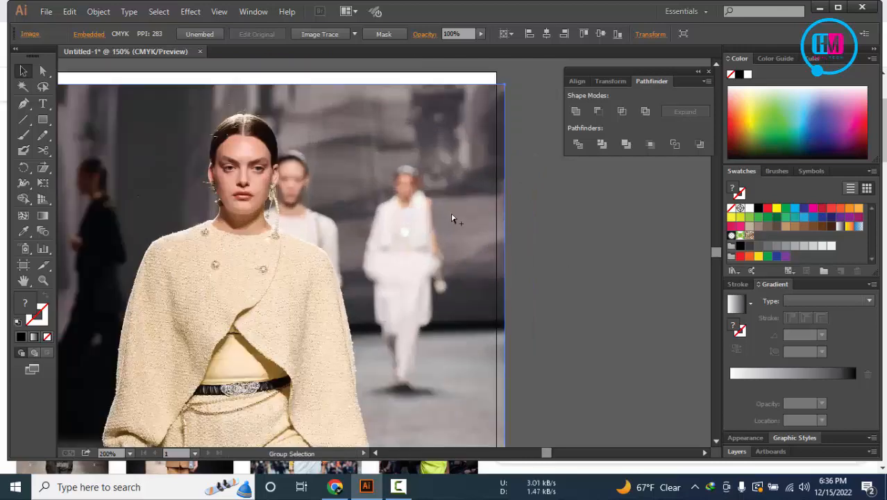
scroll(452, 220, "down", 2)
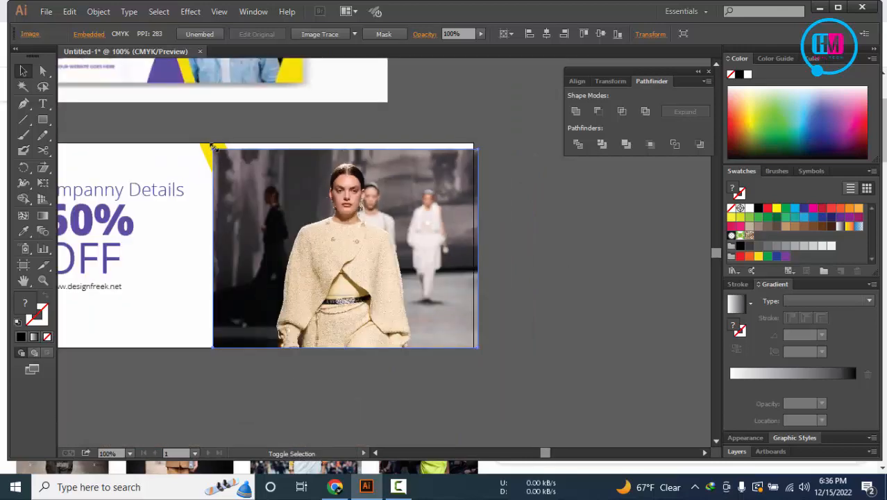
left_click_drag(212, 147, 199, 139)
left_click(544, 241)
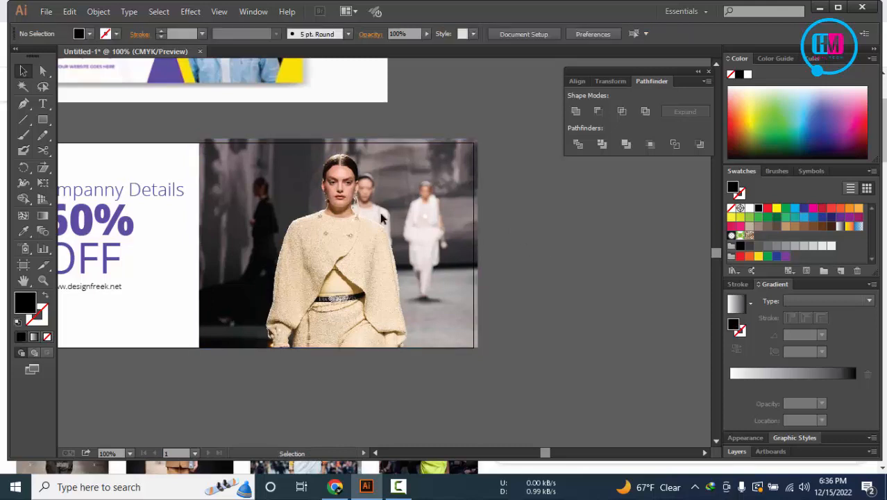
Bring the white photo panel in front of the model photo, temporarily hiding the photo to reach the panel
left_click(381, 219)
key("ctrl+3")
right_click(380, 218)
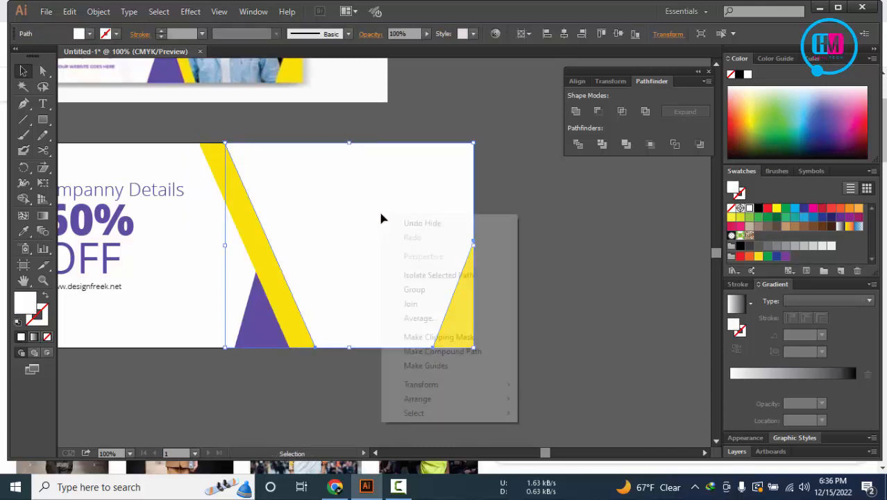
mouse_move(471, 402)
left_click(585, 400)
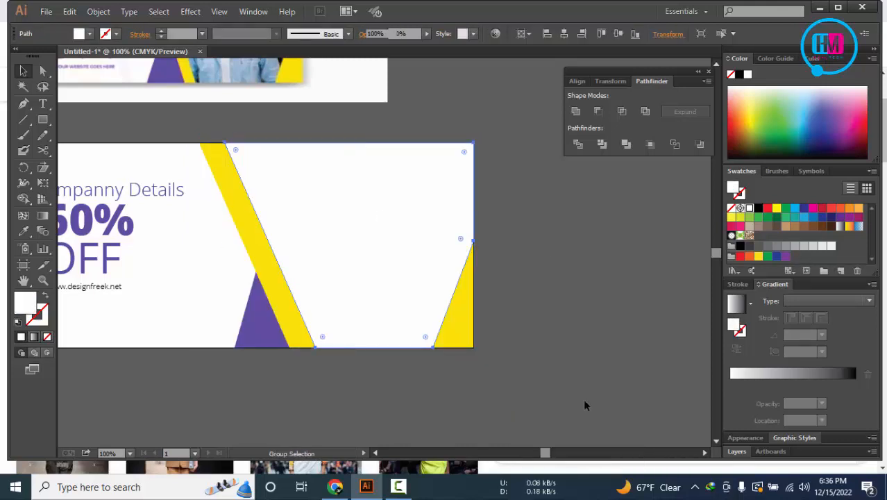
key("ctrl+alt+3")
Shift the model photo slightly right and clip it to the shape of the white panel
left_click_drag(257, 280, 285, 280)
left_click(366, 253, "shift")
right_click(424, 220)
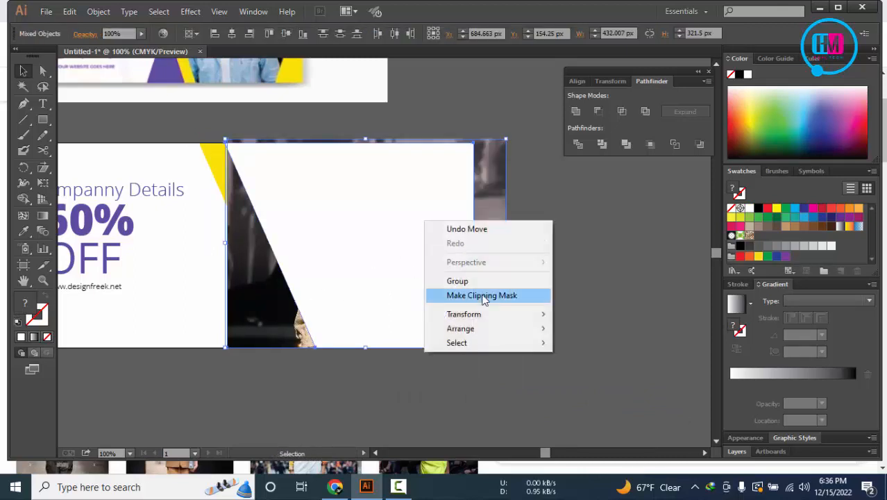
left_click(471, 293)
left_click(581, 275)
key("ctrl+minus")
key("ctrl+minus")
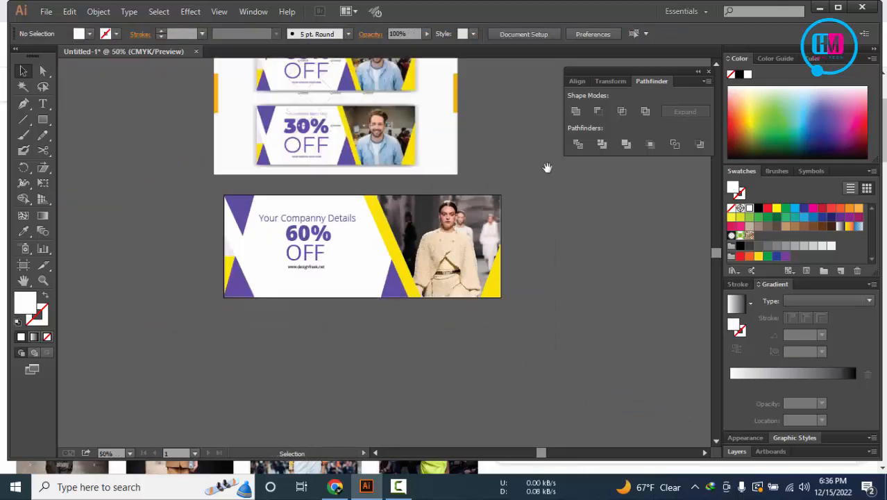
Move the four text lines together slightly right and down to centre them in the banner's white area
left_click_drag(545, 167, 552, 235)
left_click(324, 323)
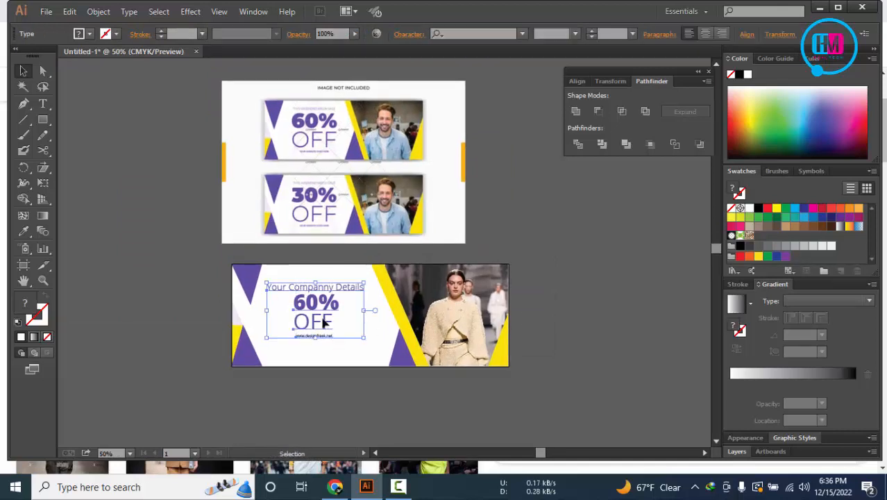
left_click(317, 311)
left_click_drag(317, 311, 328, 322)
left_click(379, 419)
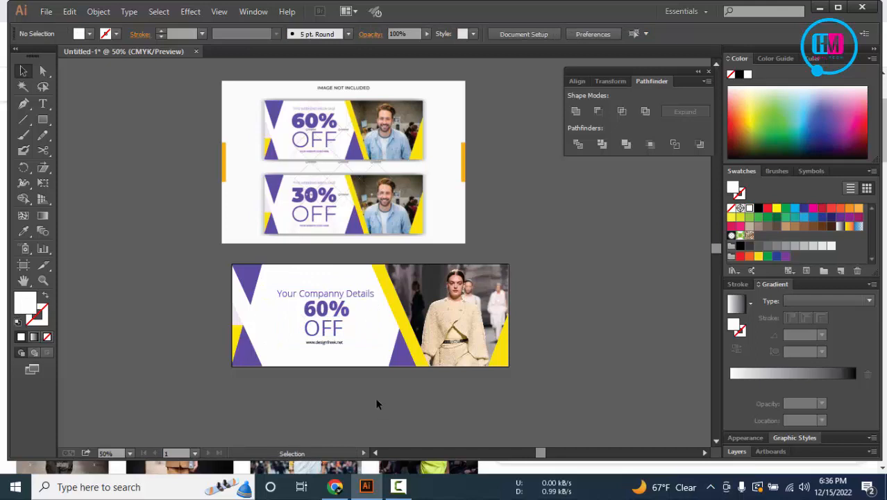
Delete the reference image with the two sample banners above the artboard
scroll(371, 378, "down", 2)
left_click(374, 217)
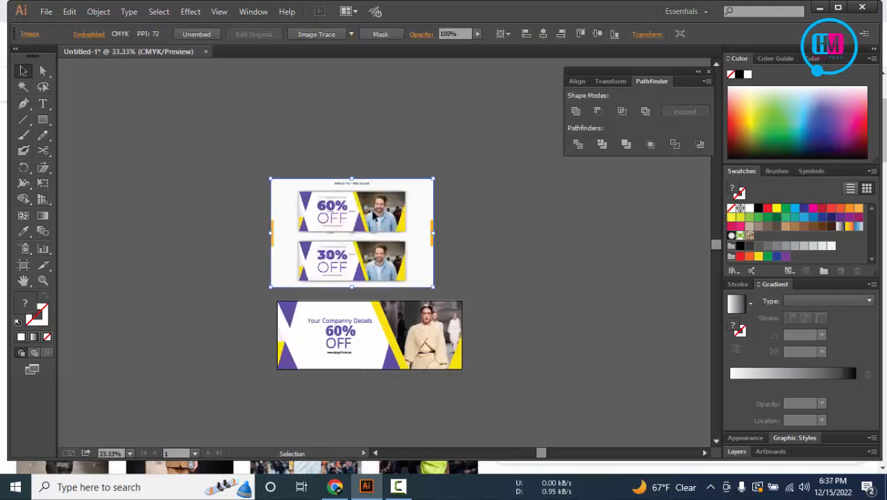
key("Delete")
left_click(398, 487)
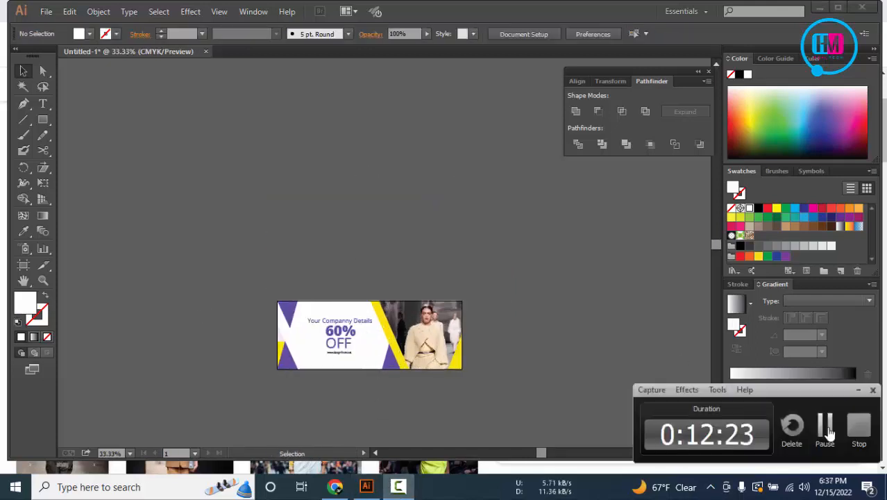